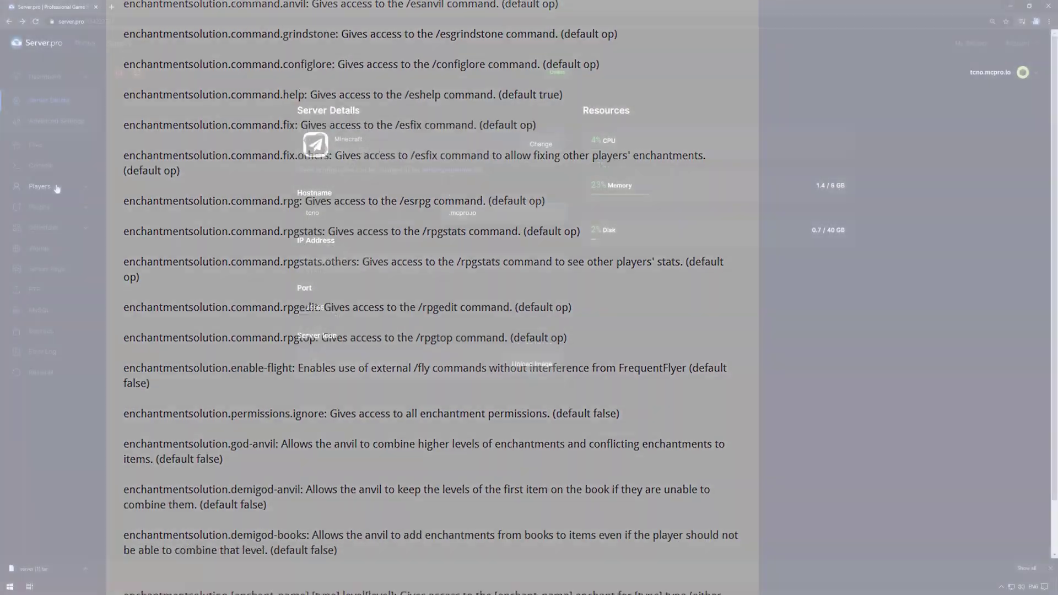
Find Enchantment Solution in the Server.pro plugin browser, install the latest version, and restart the server.
left_click(39, 206)
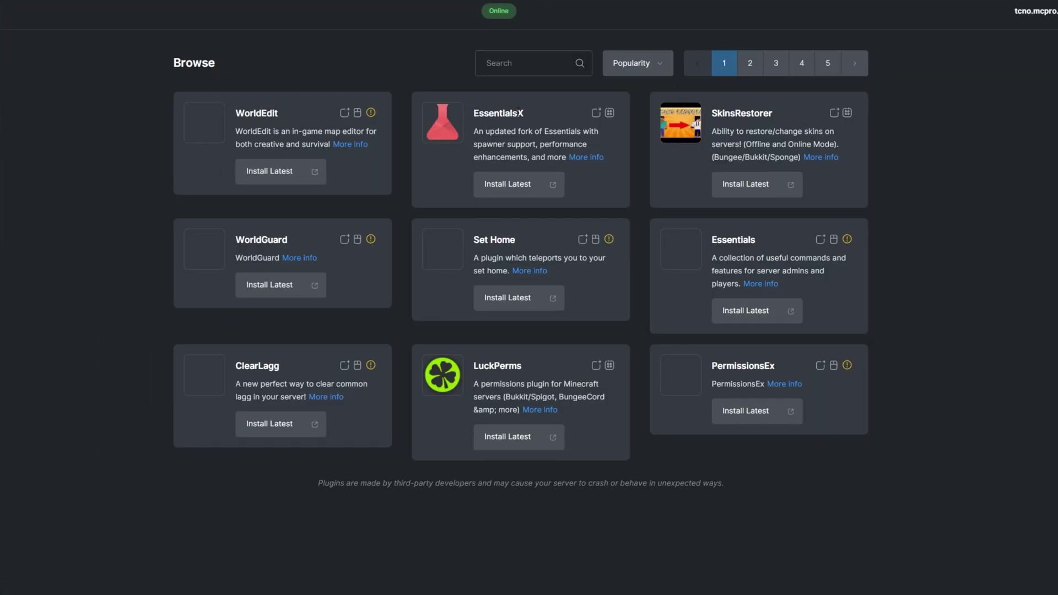
left_click(534, 66)
type("Enchantment Solution")
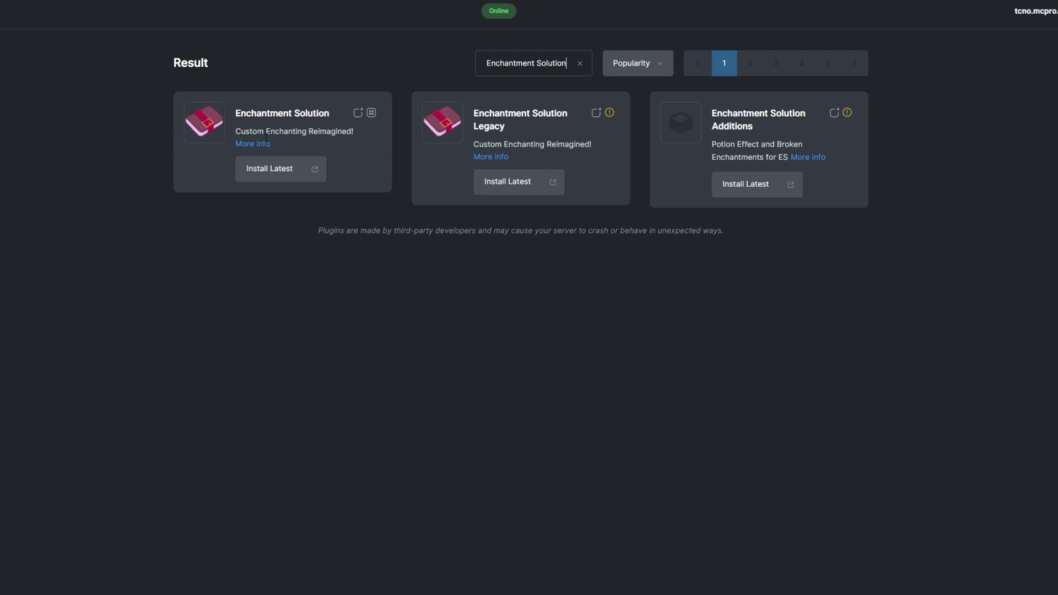
left_click(268, 169)
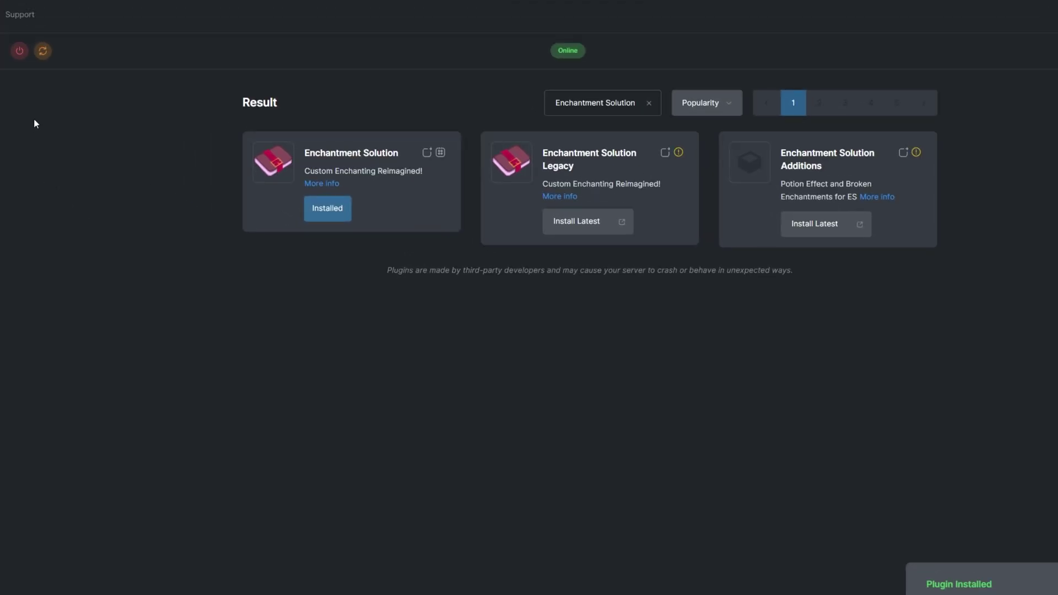
left_click(43, 51)
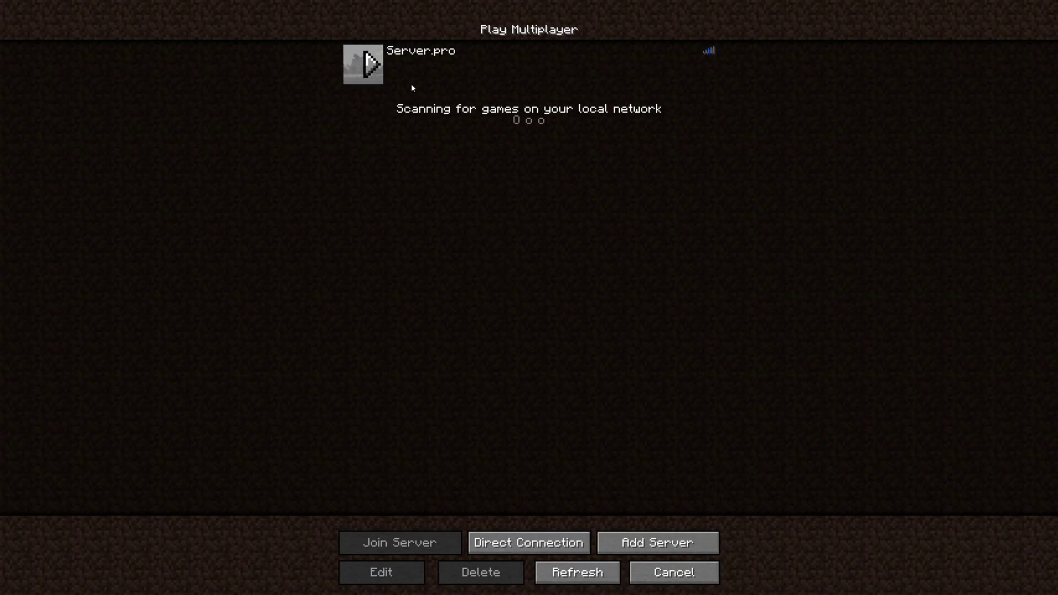
Join the server, check the plugin's chat message, and decline opening its website link.
double_click(411, 84)
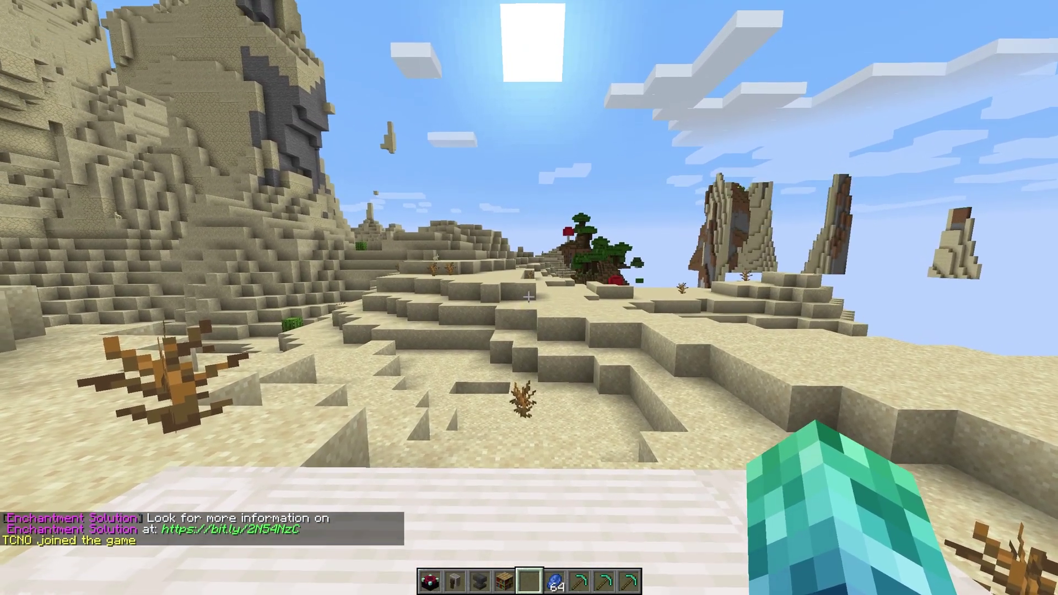
key("t")
left_click(223, 531)
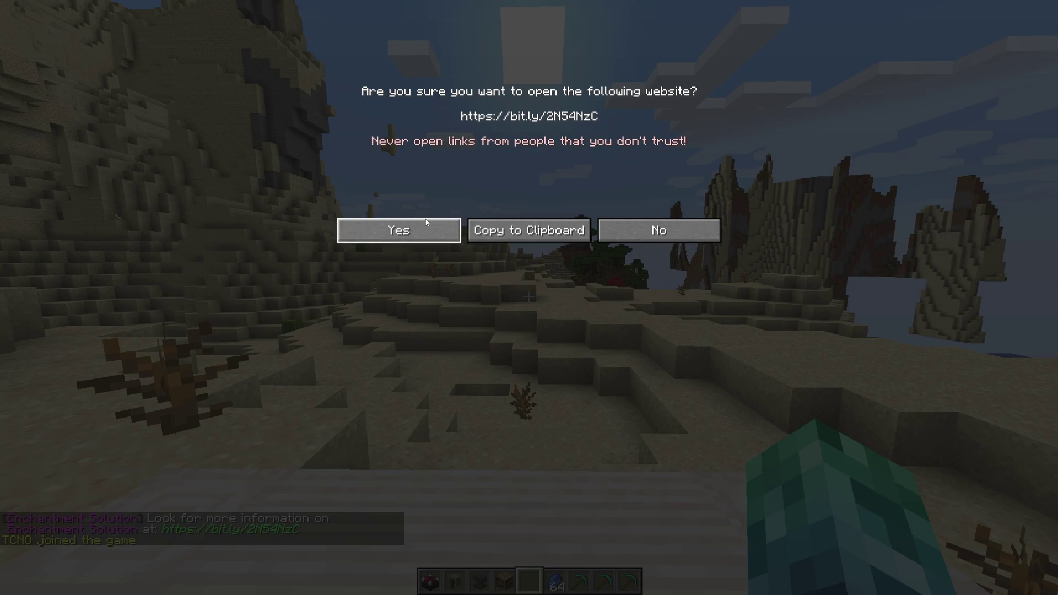
left_click(656, 230)
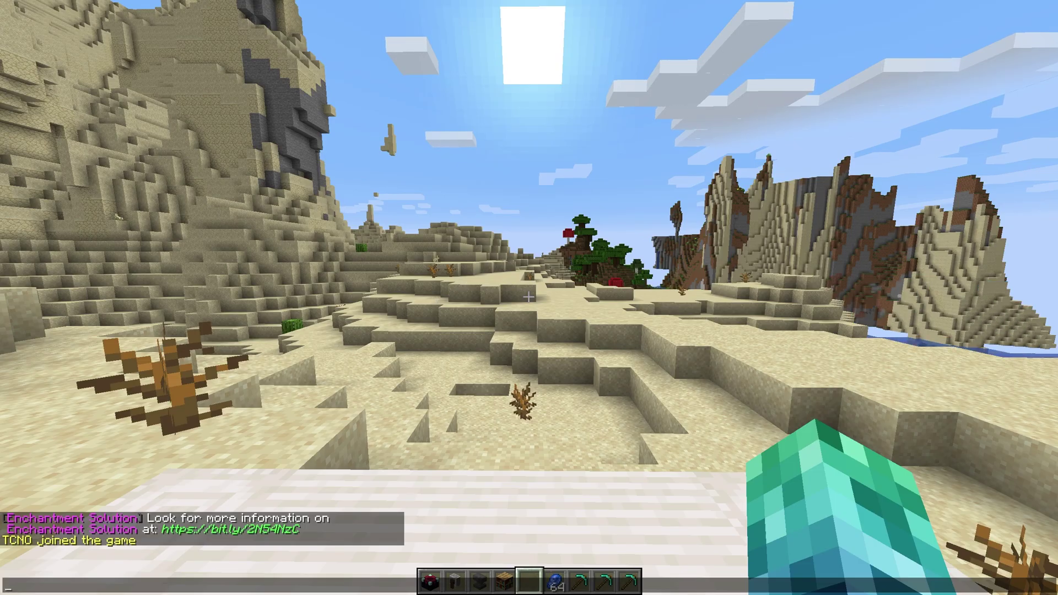
Show usage help for /enchant and /enchantunsafe by running them without arguments.
key("Escape")
key("slash")
type("ench")
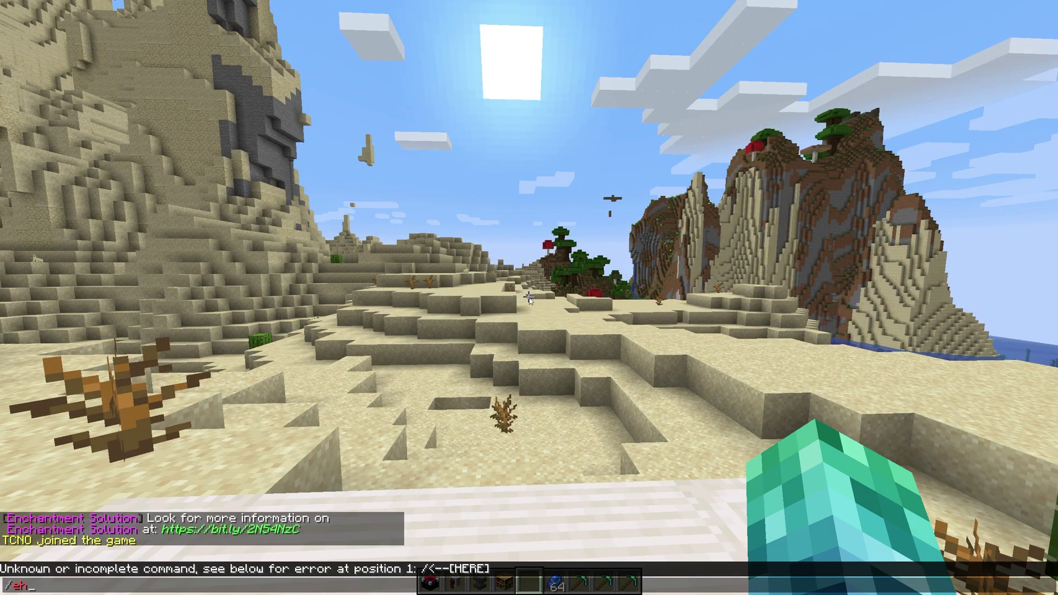
key("Tab")
key("Return")
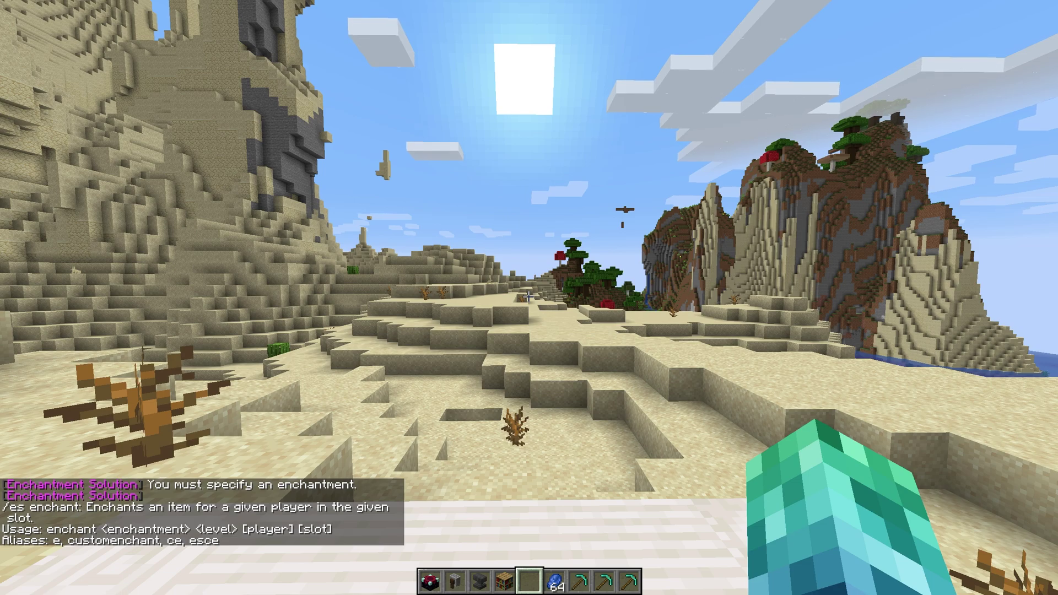
key("slash")
type("enchantunsa")
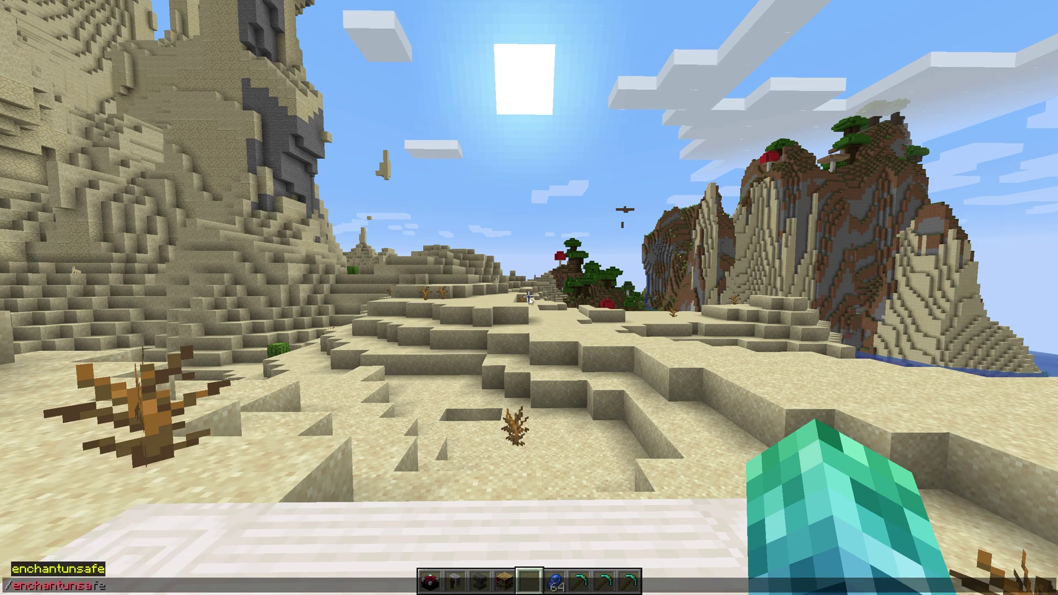
type("fe")
key("Return")
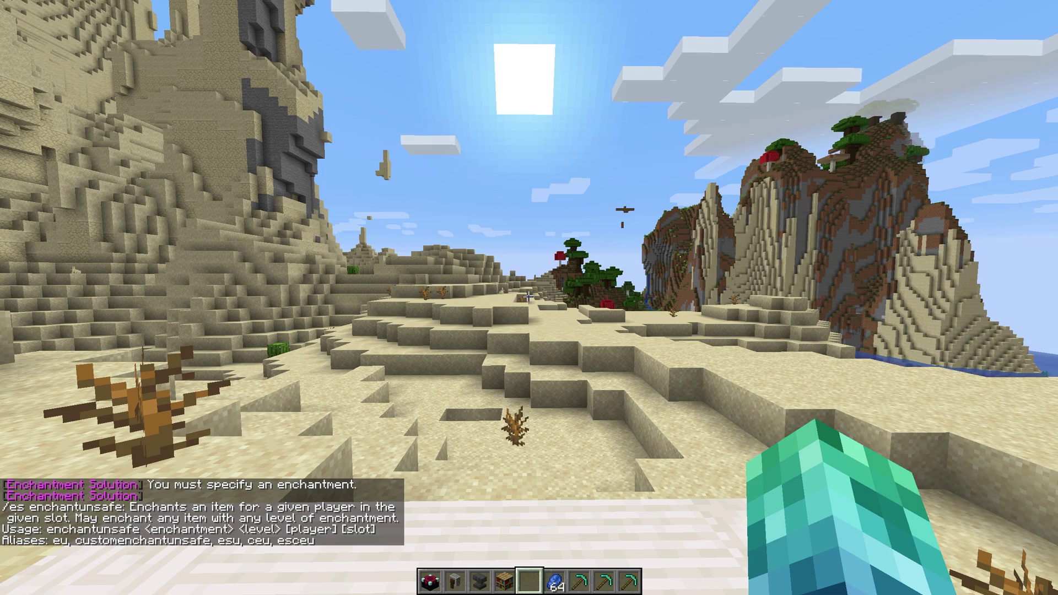
List the enchantments with /enchantinfo, then show /removeenchant usage help.
key("slash")
type("enchantinfo")
key("Return")
key("t")
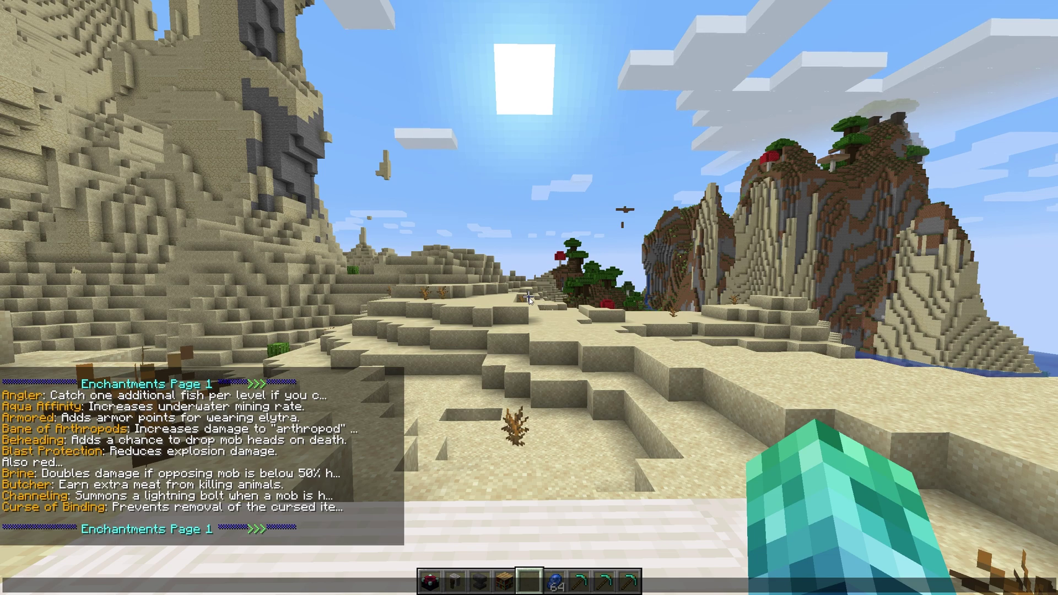
type("/removeenchant")
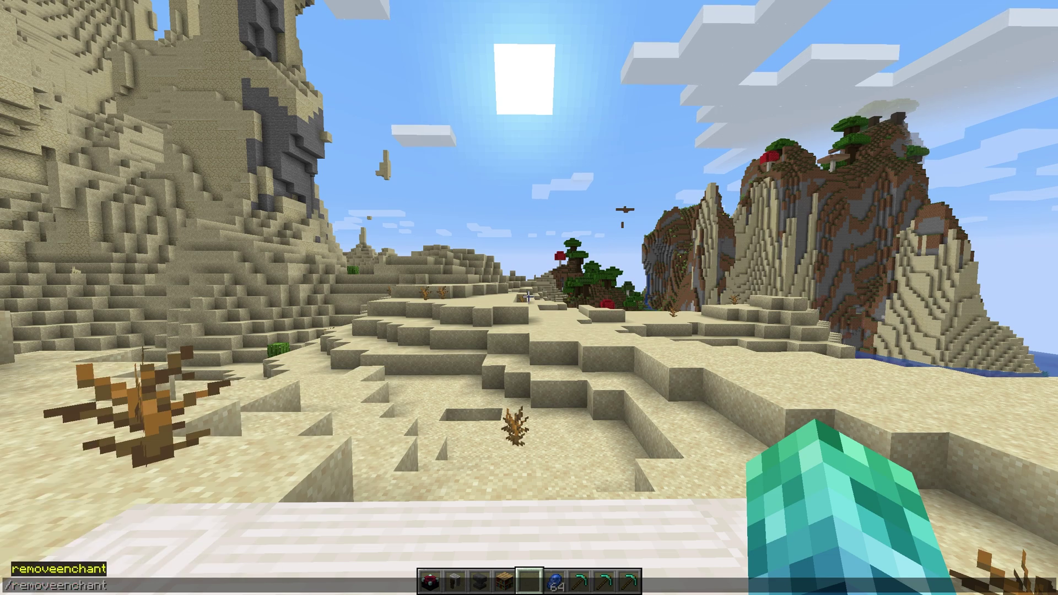
key("Return")
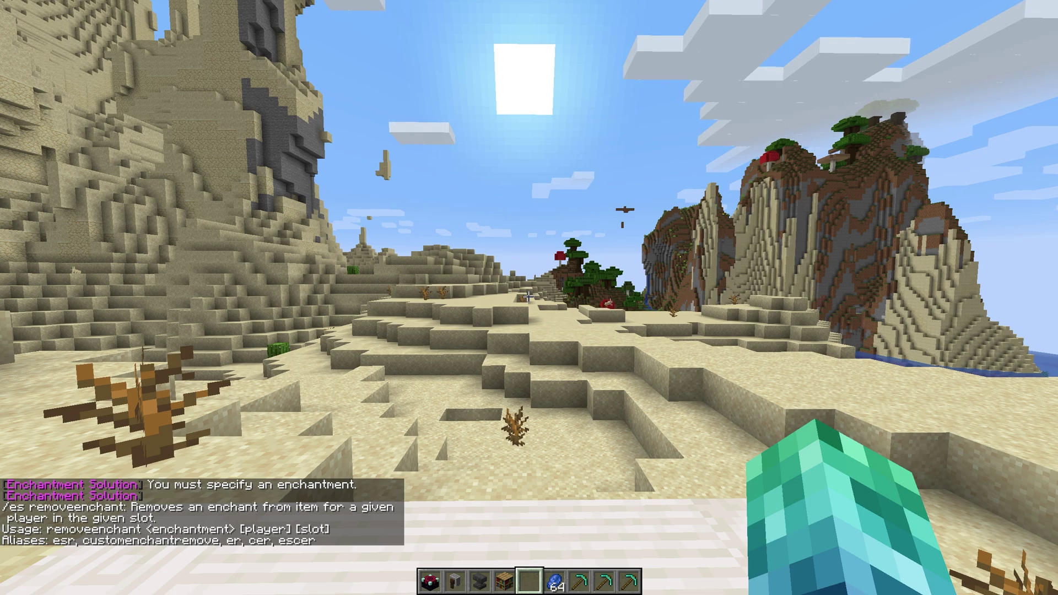
Run /esbook for its usage, then get a random multi-enchant book (Power II) for the player.
type("t/esbook")
key("Return")
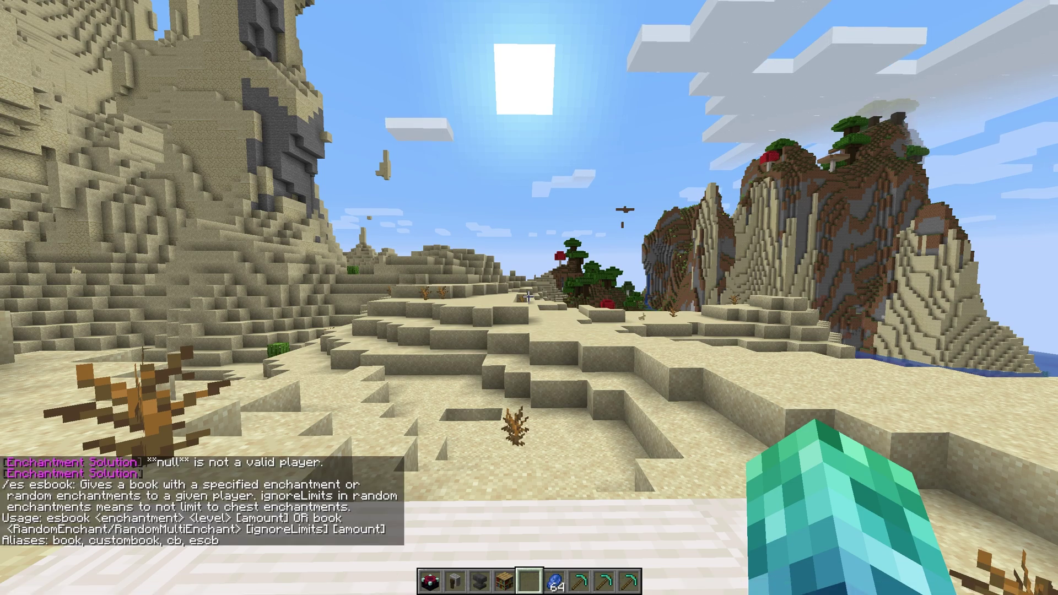
type("t/esbook")
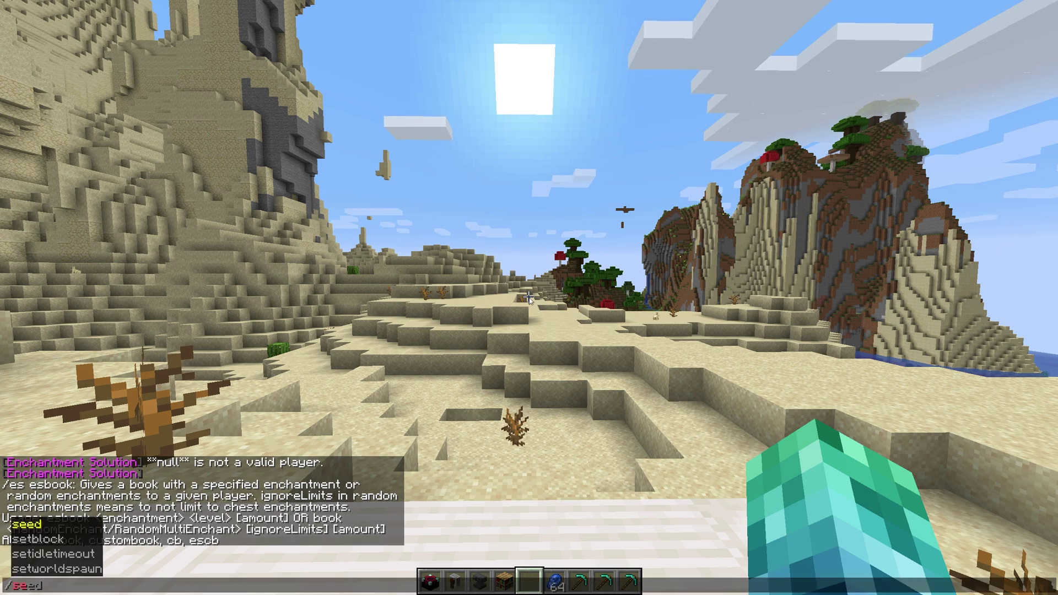
type(" tcno")
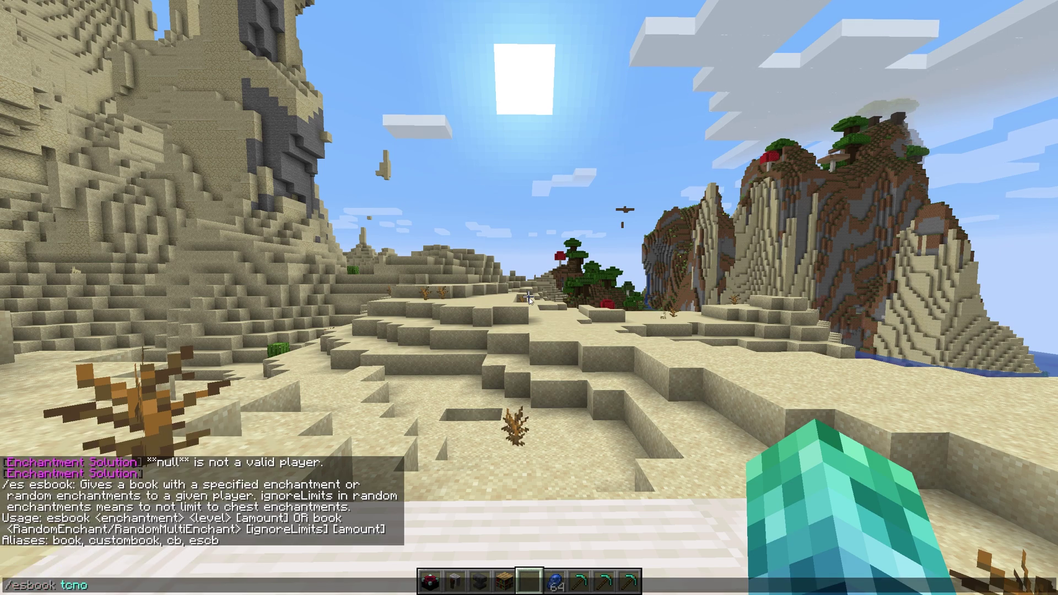
type(" randomMultiEnchant")
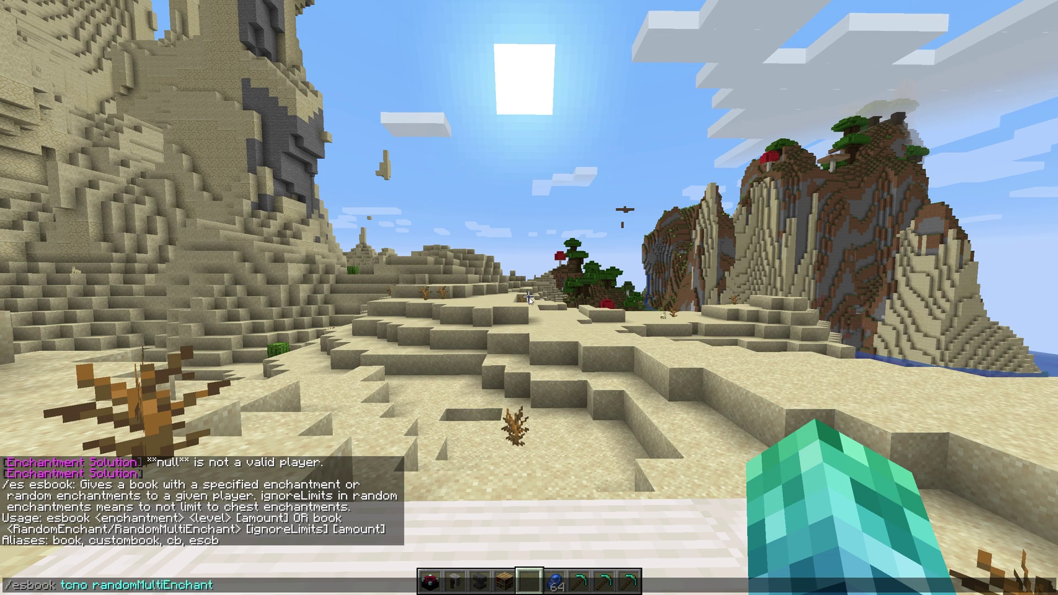
key("Return")
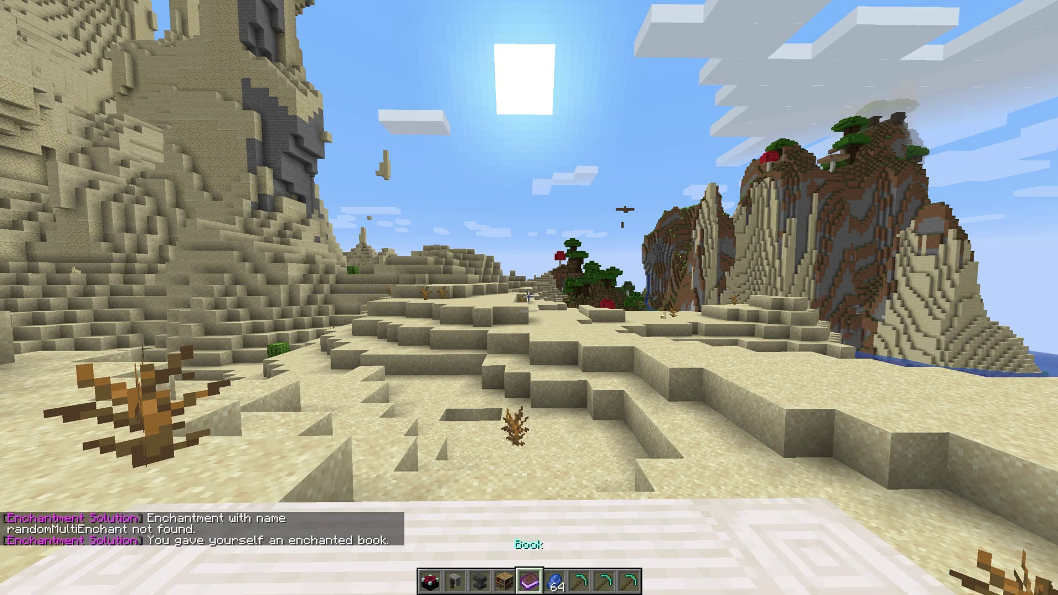
Remove the enchanted book from the hotbar in the creative inventory.
key("e")
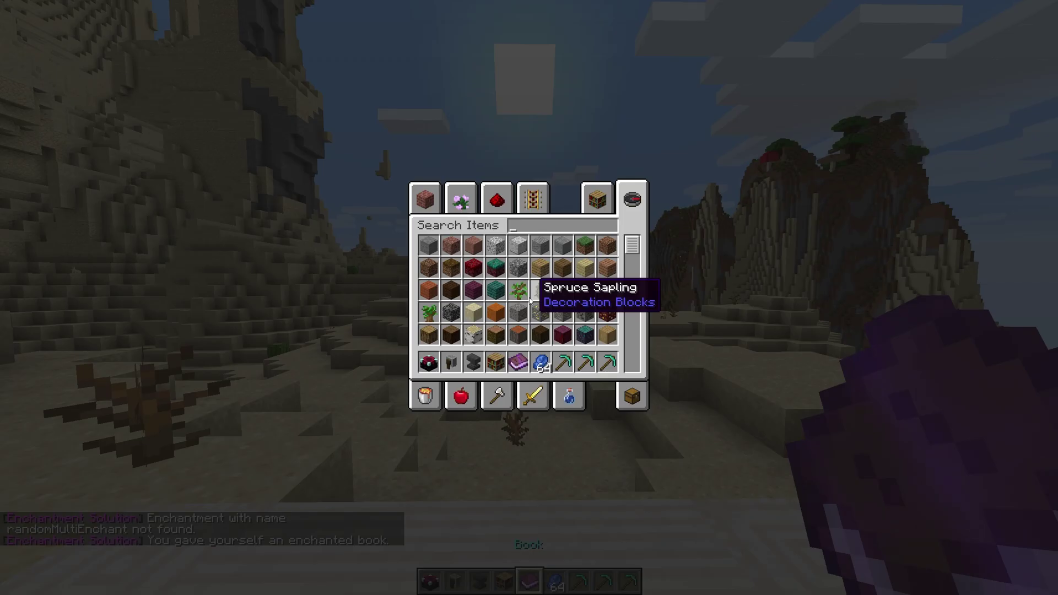
left_click(517, 360)
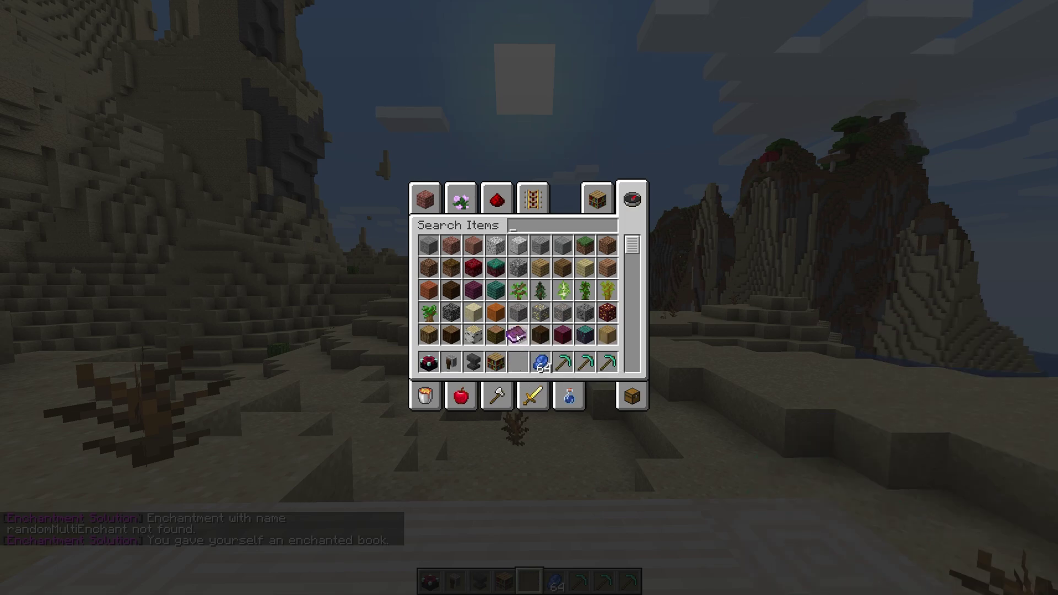
key("e")
key("t")
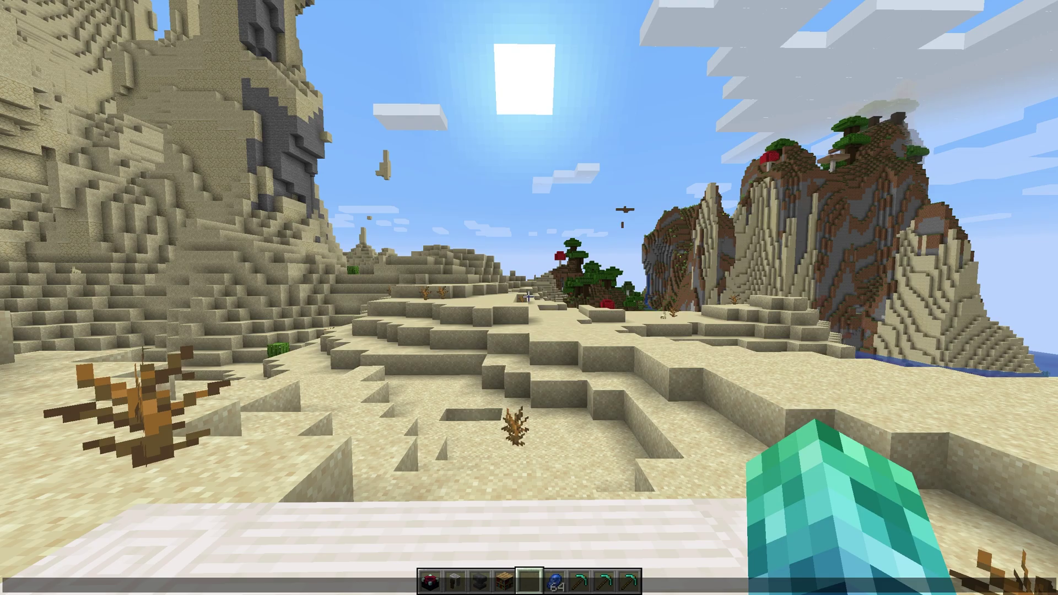
Place the enchanting table on the gold block and open its custom menu.
key("Escape")
key("1")
right_click(528, 297)
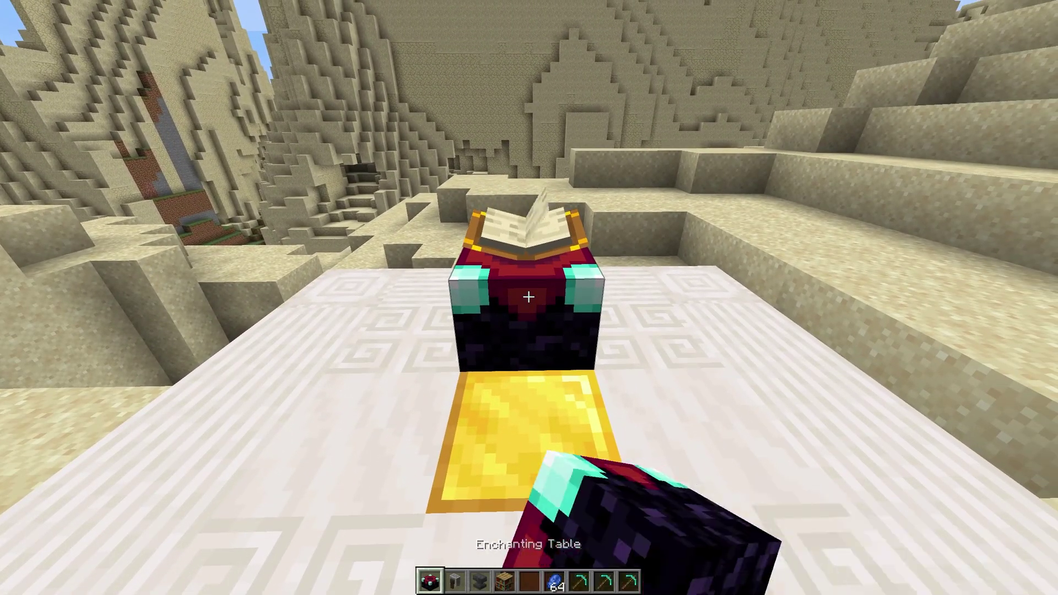
right_click(528, 297)
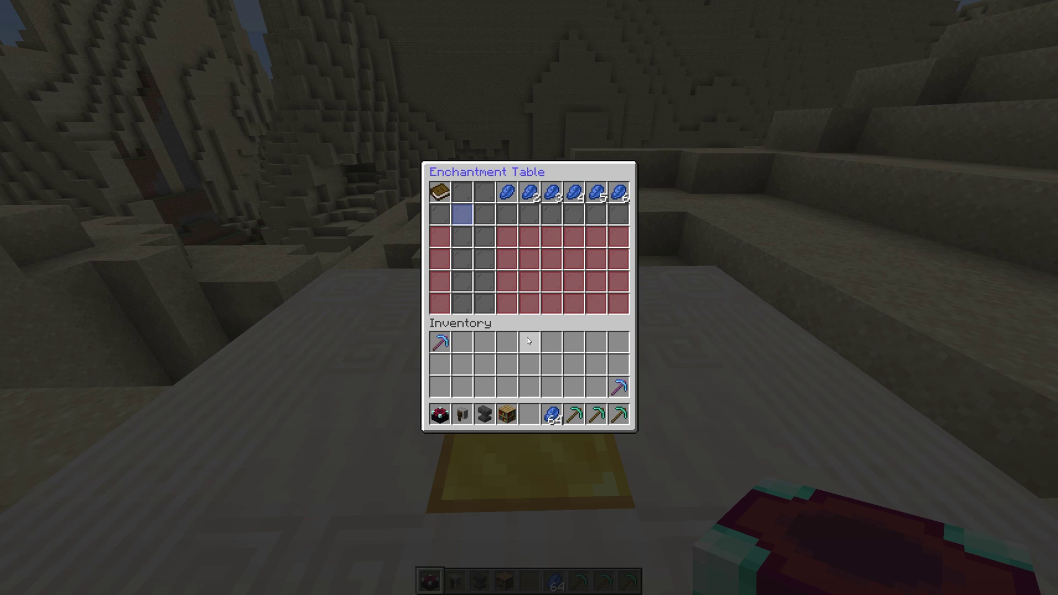
Enchant the diamond pickaxes in the table, applying Efficiency I.
left_click(618, 414, "shift")
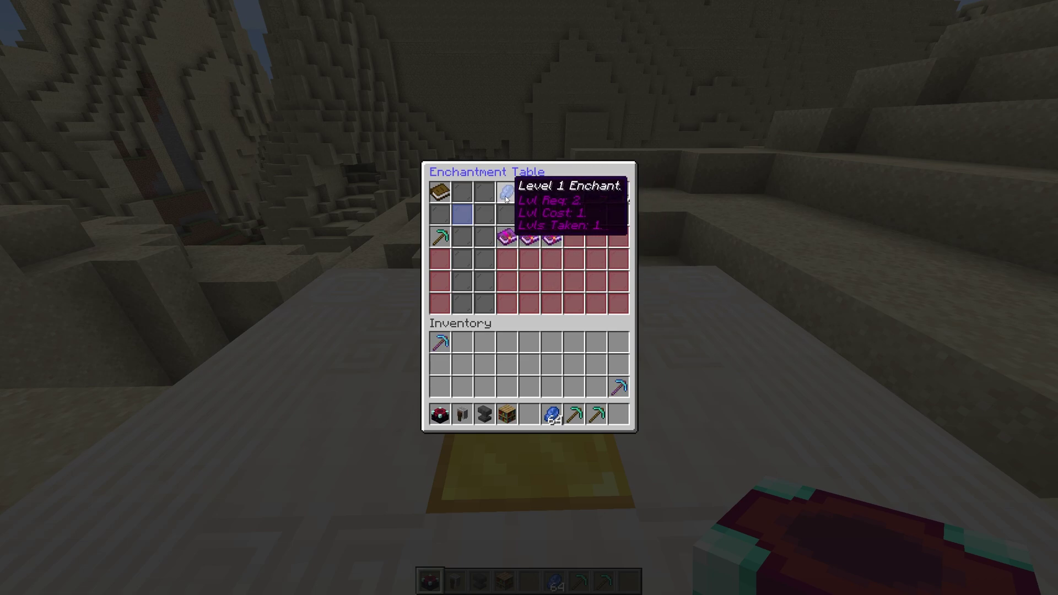
left_click(526, 238)
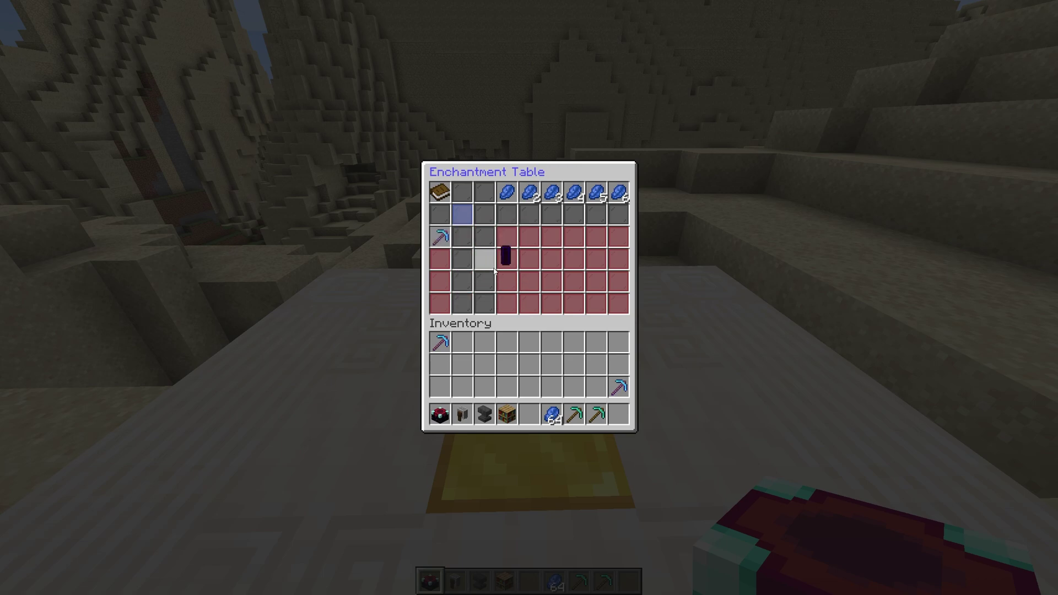
left_click(599, 415, "shift")
left_click(579, 414, "shift")
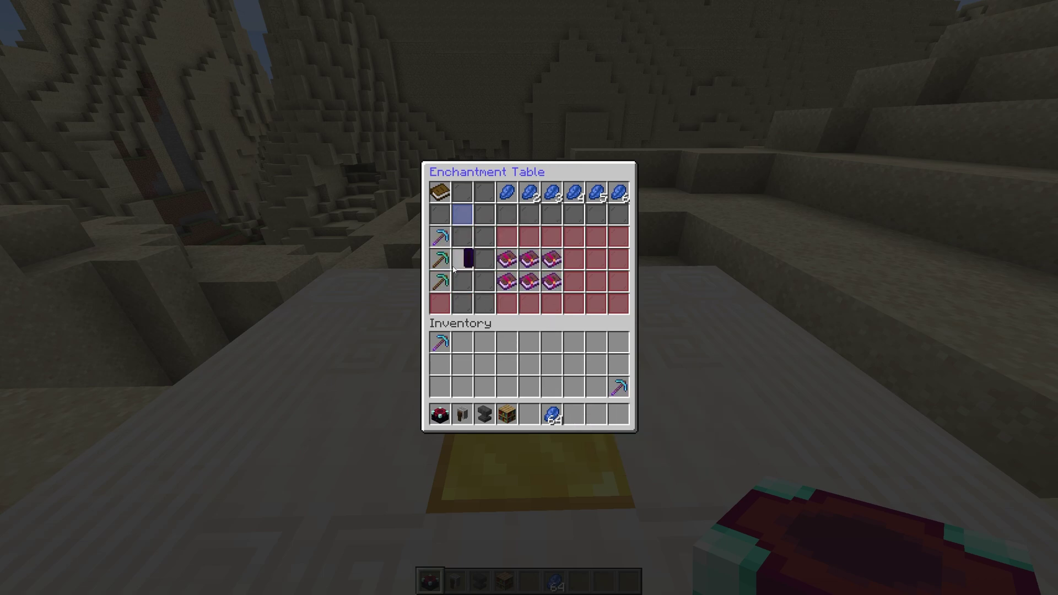
left_click(509, 283)
Place a grindstone and an anvil beside the enchanting table and open each custom menu.
key("Escape")
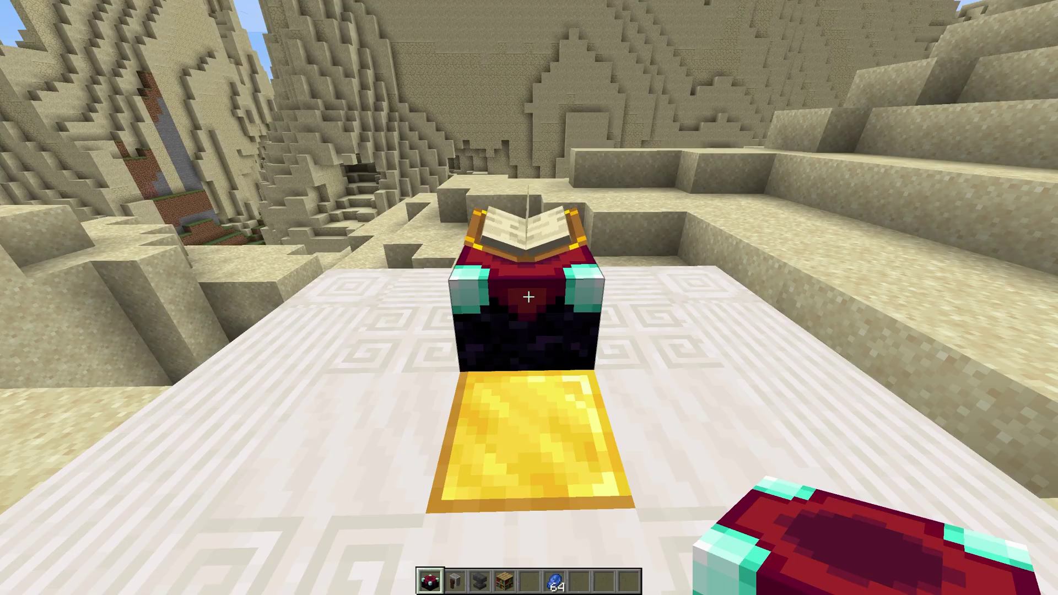
key("2")
right_click(529, 298)
right_click(529, 297)
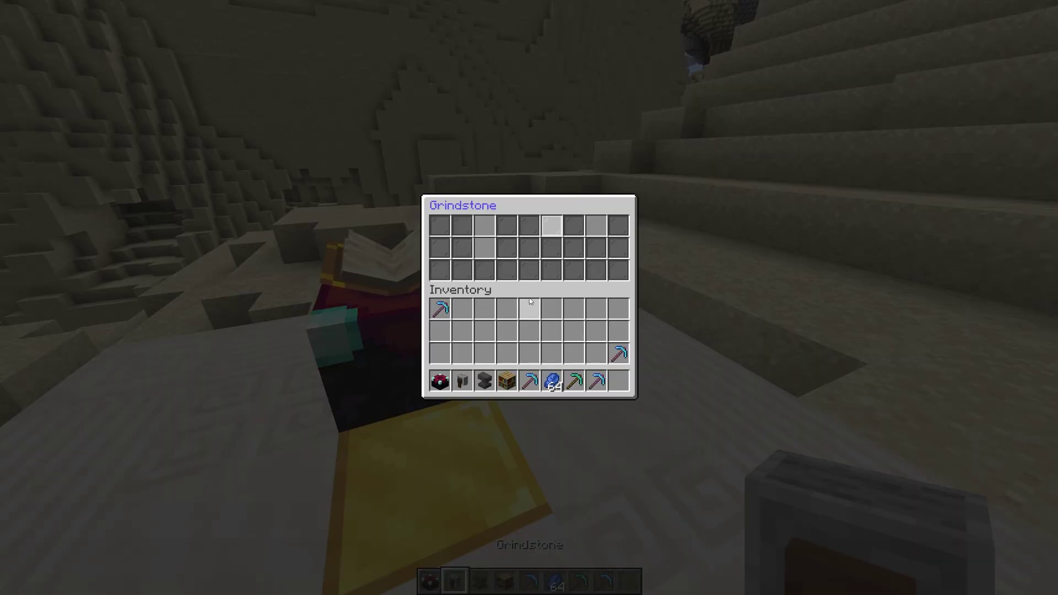
key("Escape")
key("3")
right_click(529, 297)
right_click(528, 297)
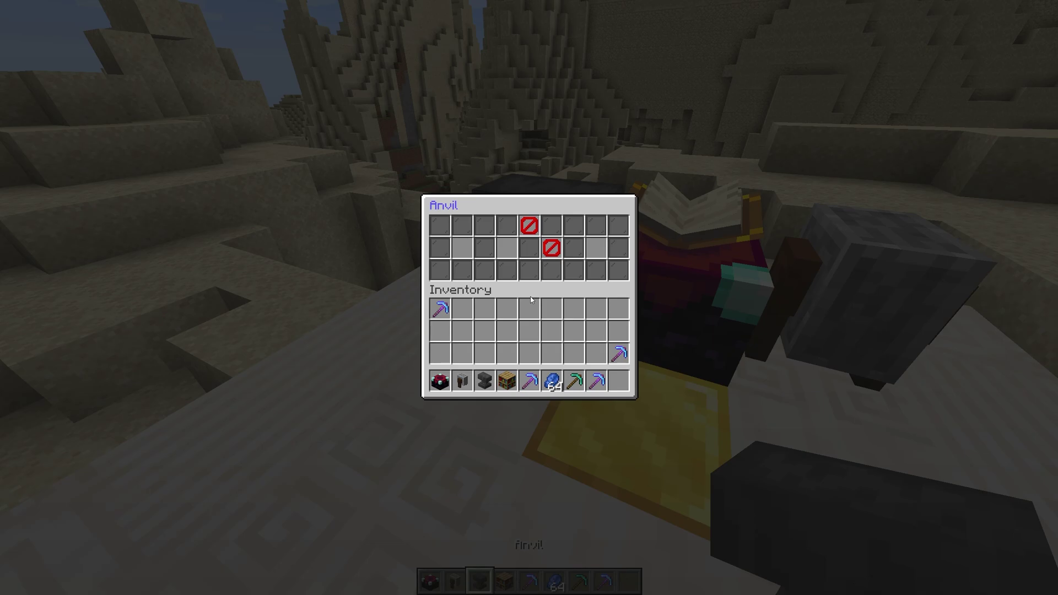
key("Escape")
Open the Anvil and Grindstone menus with /anvil and /esgrindstone, then hold the Diamond Pickaxe.
type("/anvil")
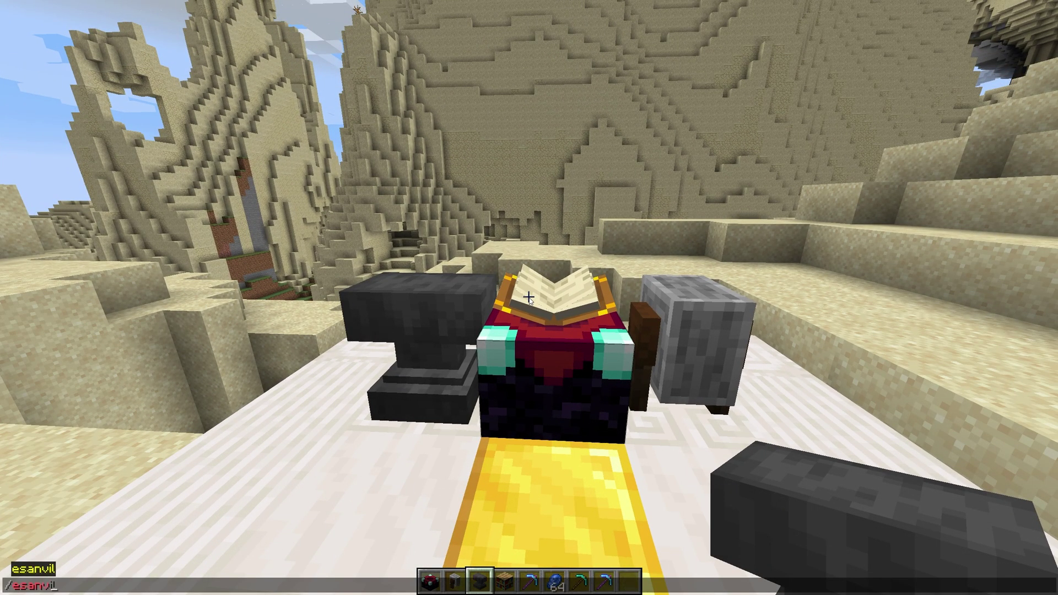
key("Return")
key("Escape")
type("/esgrin")
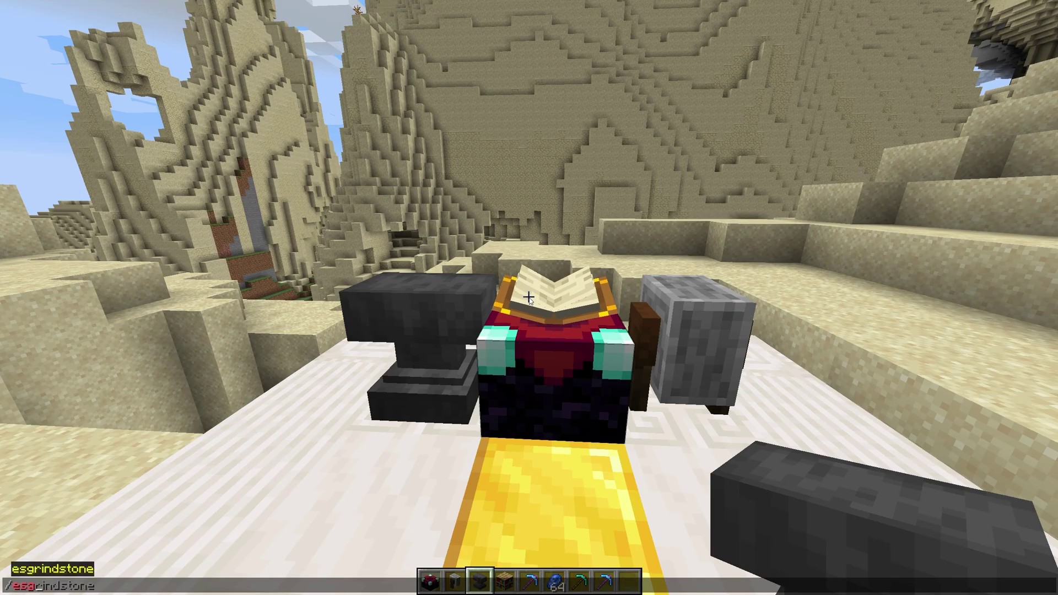
type("dstone")
key("Return")
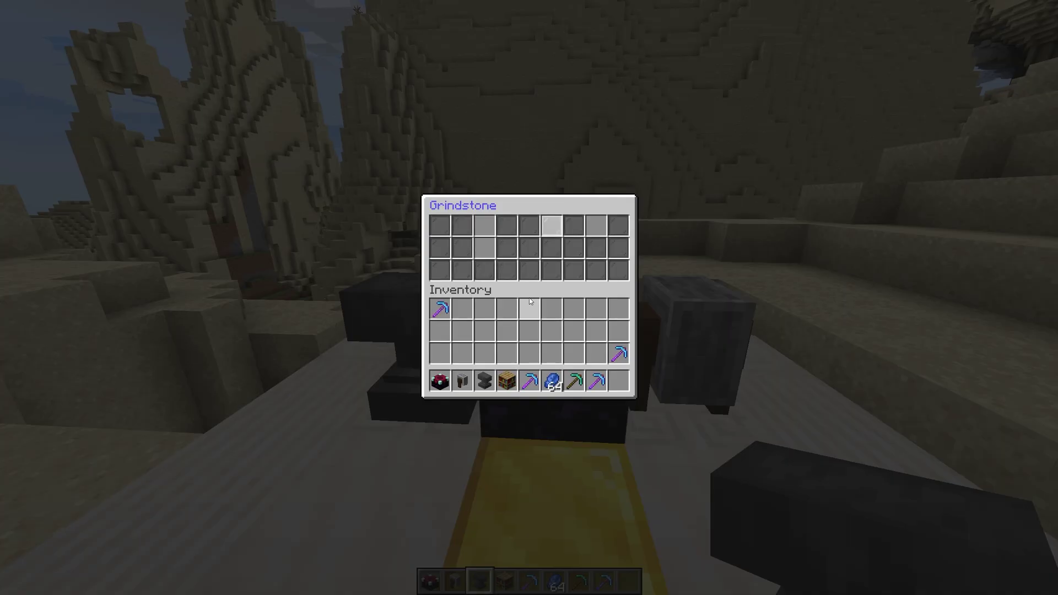
key("Escape")
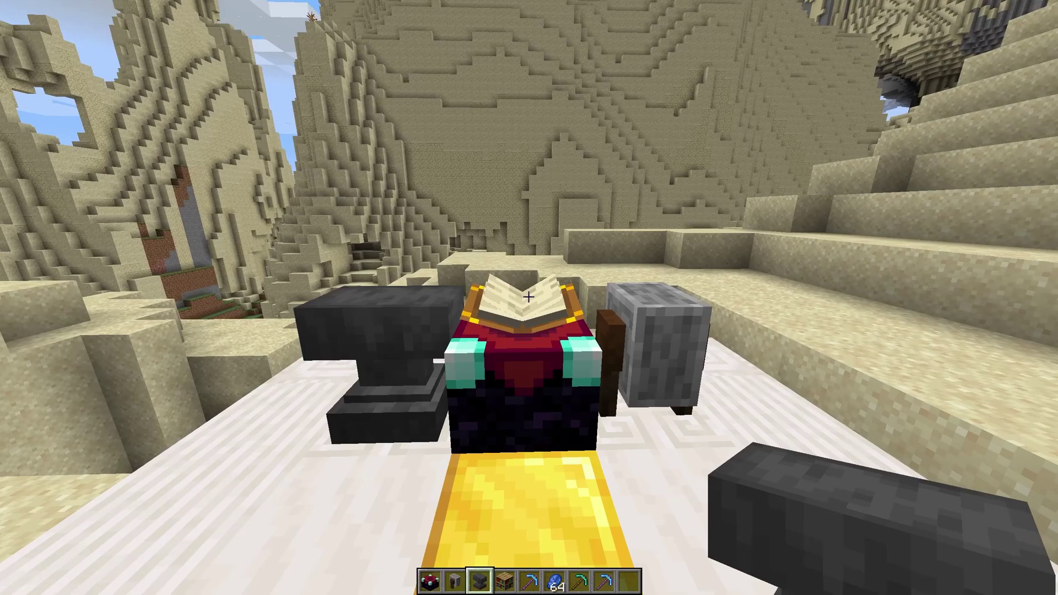
key("5")
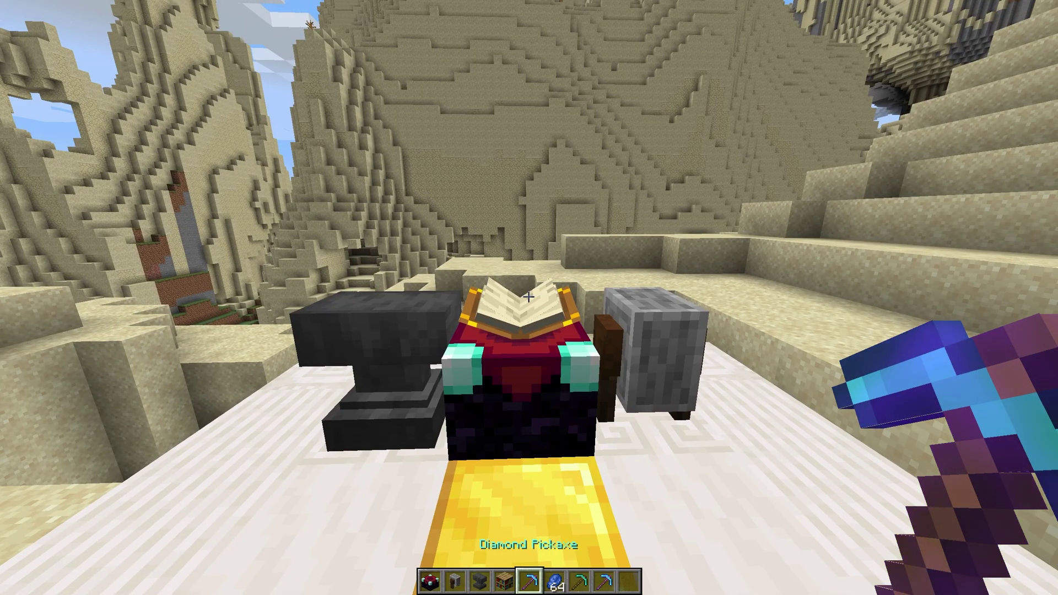
Open the ESRPG enchantment menu with /esrpg and page through its books.
key("slash")
type("esrpg")
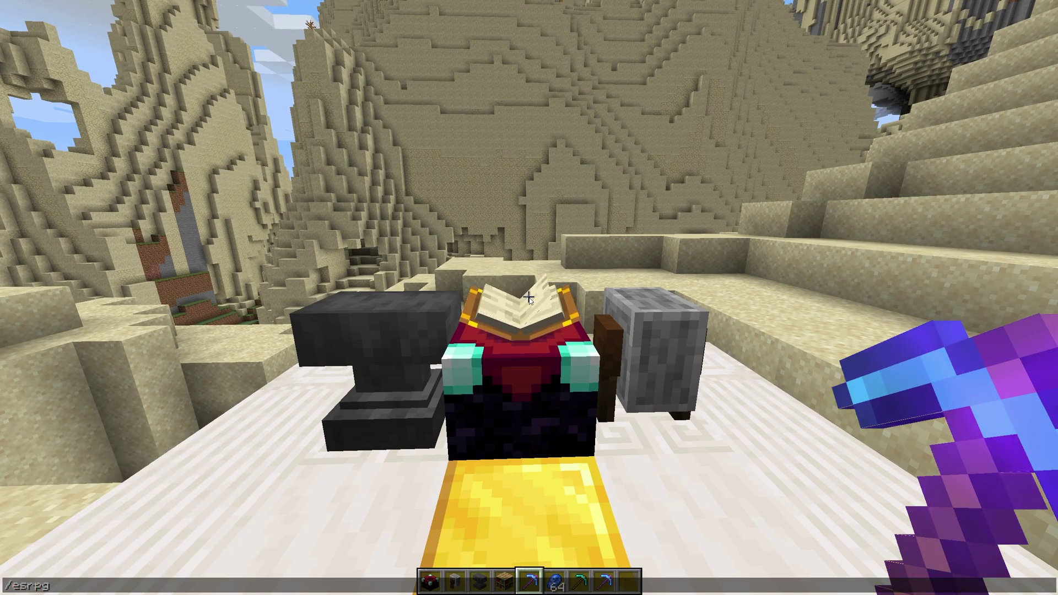
key("Return")
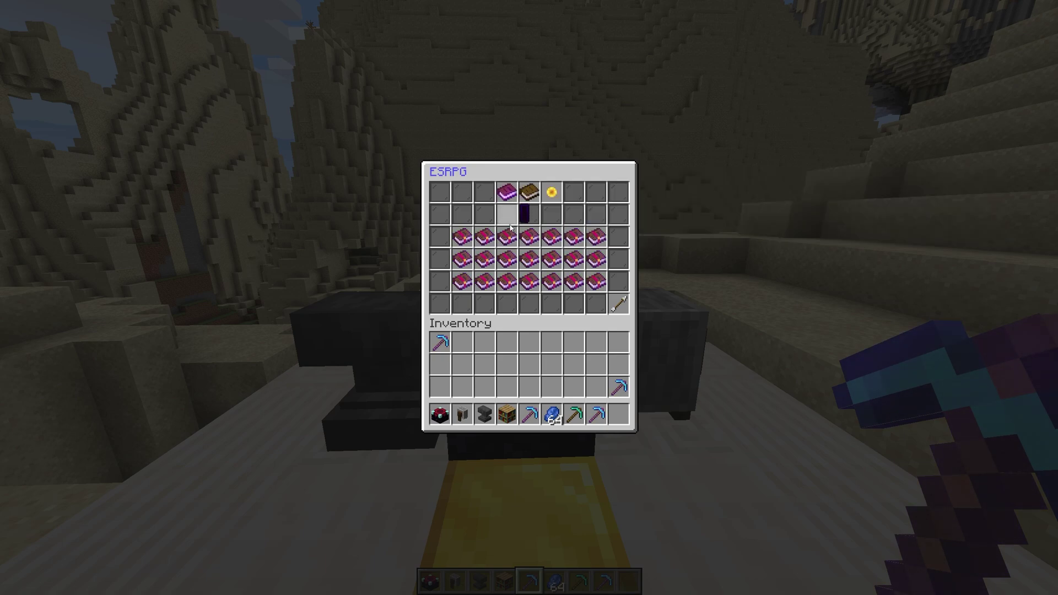
left_click(524, 214)
left_click(439, 215)
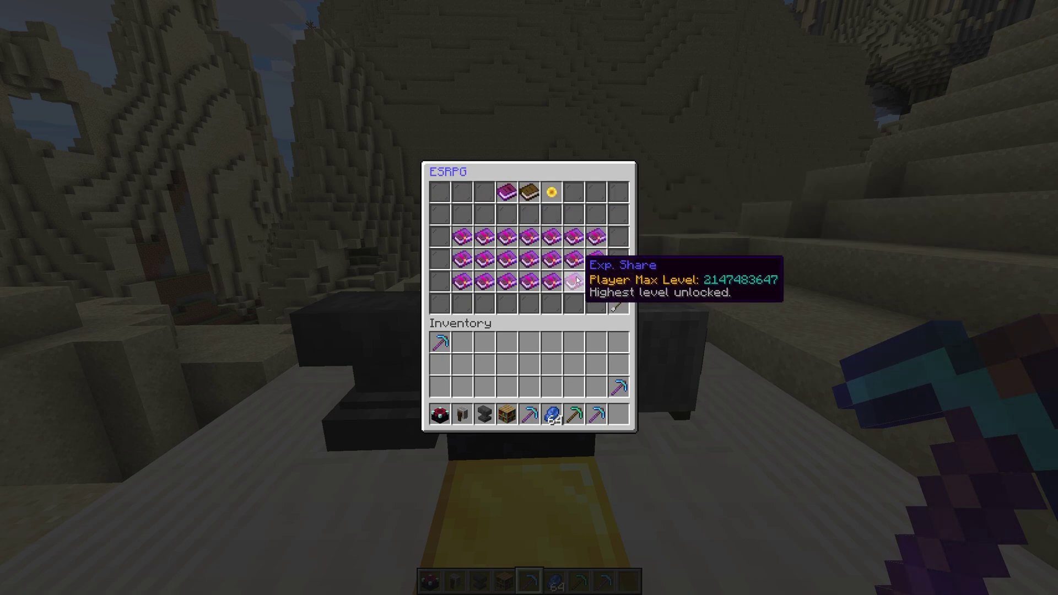
key("Escape")
Unlock every enchantment to maximum level with /rpgedit and show the /rpgtop leaderboard.
key("slash")
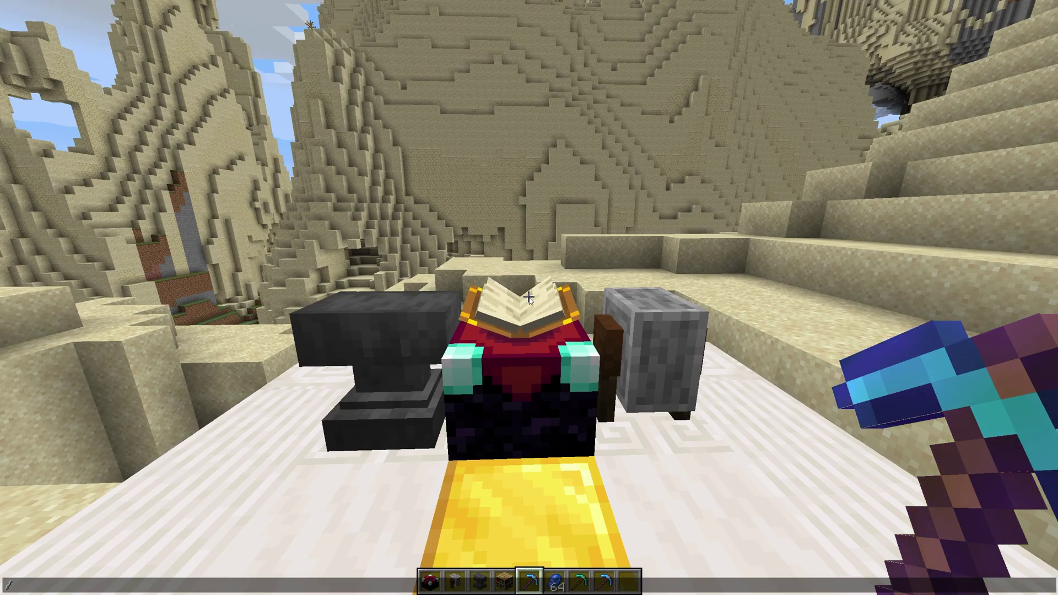
type("rp")
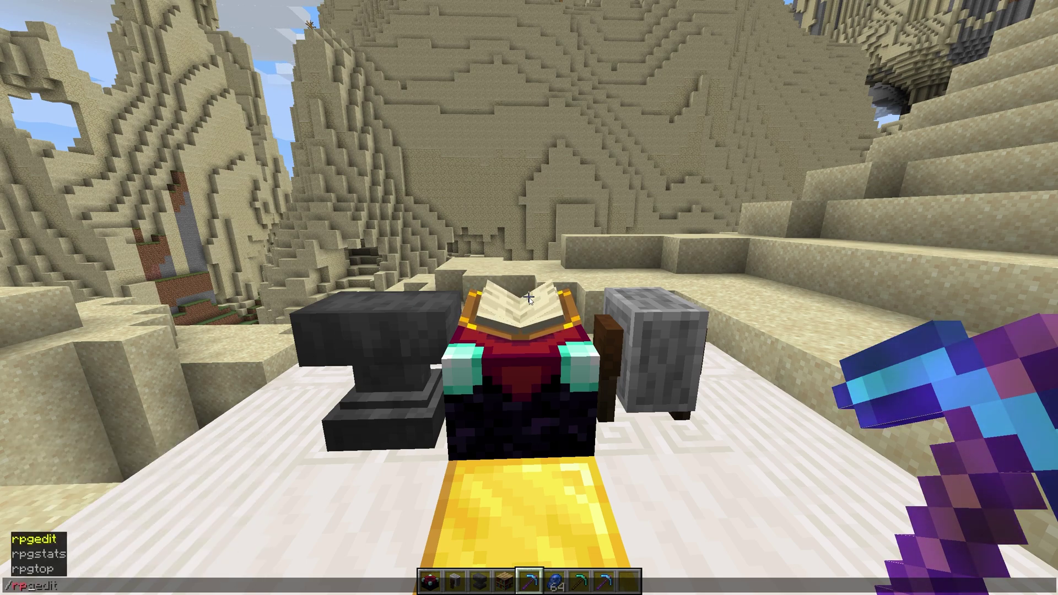
key("Tab")
key("Return")
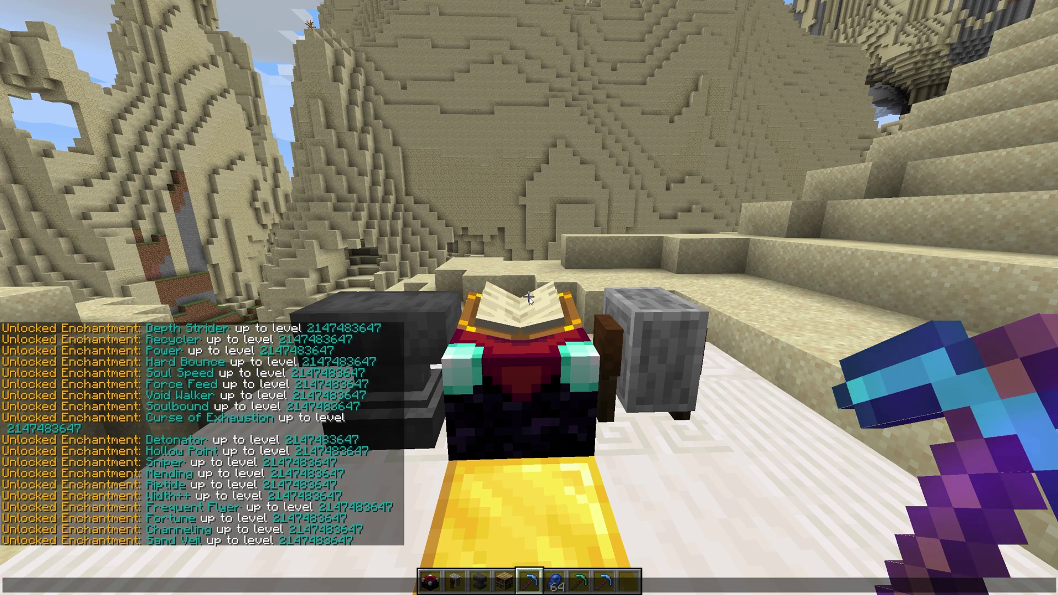
type("/rpgtop")
key("Return")
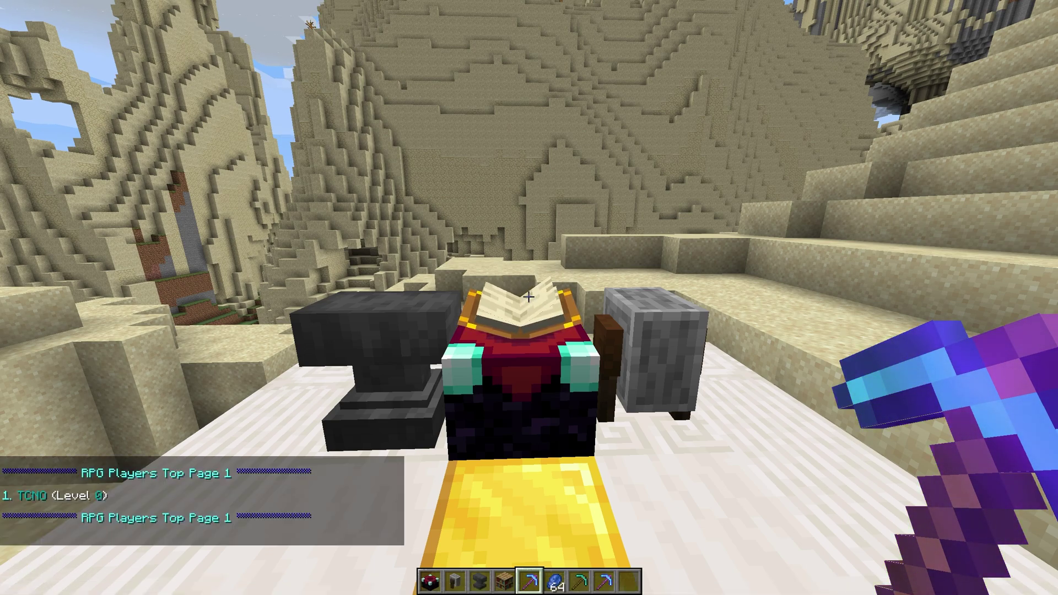
Cancel an unfinished rpg command and open the Enchantability Calculator with /escalc.
key("slash")
type("rpgedit")
key("Escape")
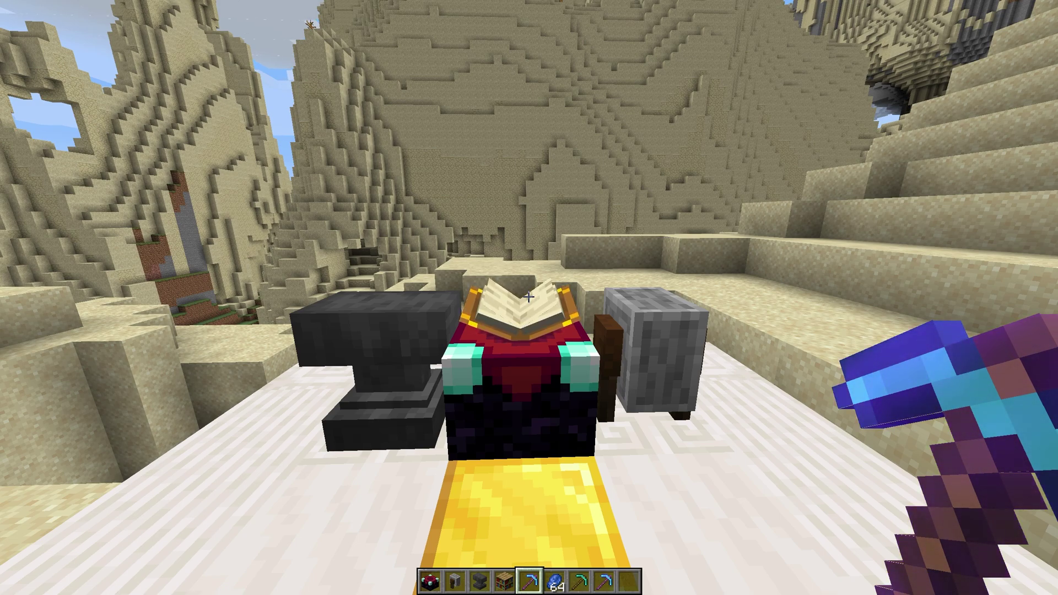
key("slash")
type("escalc")
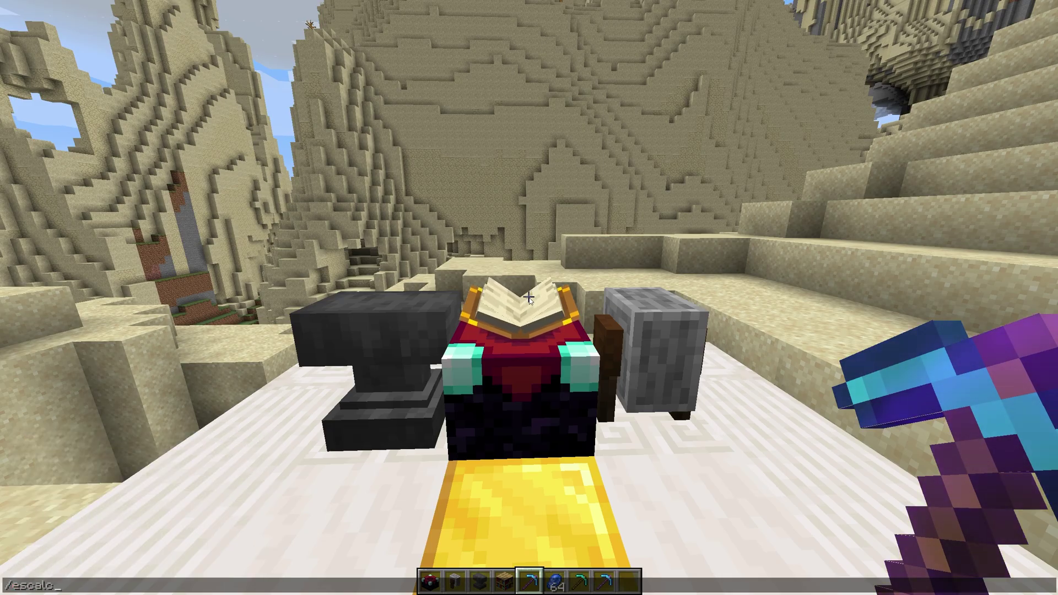
key("Return")
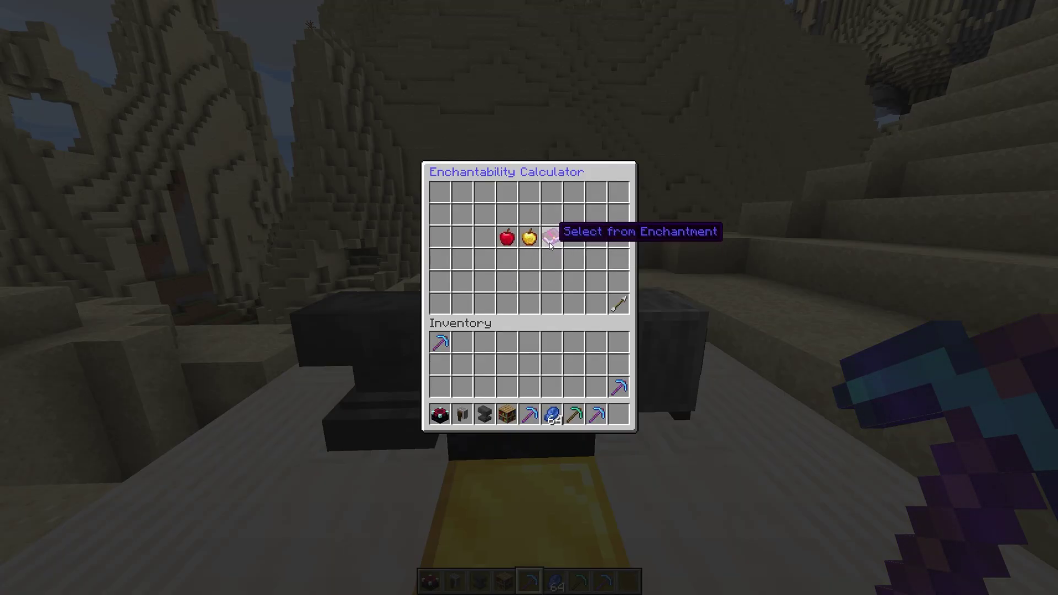
Pick an enchantment in the calculator and set its Enchantability Constant to 1.
left_click(549, 244)
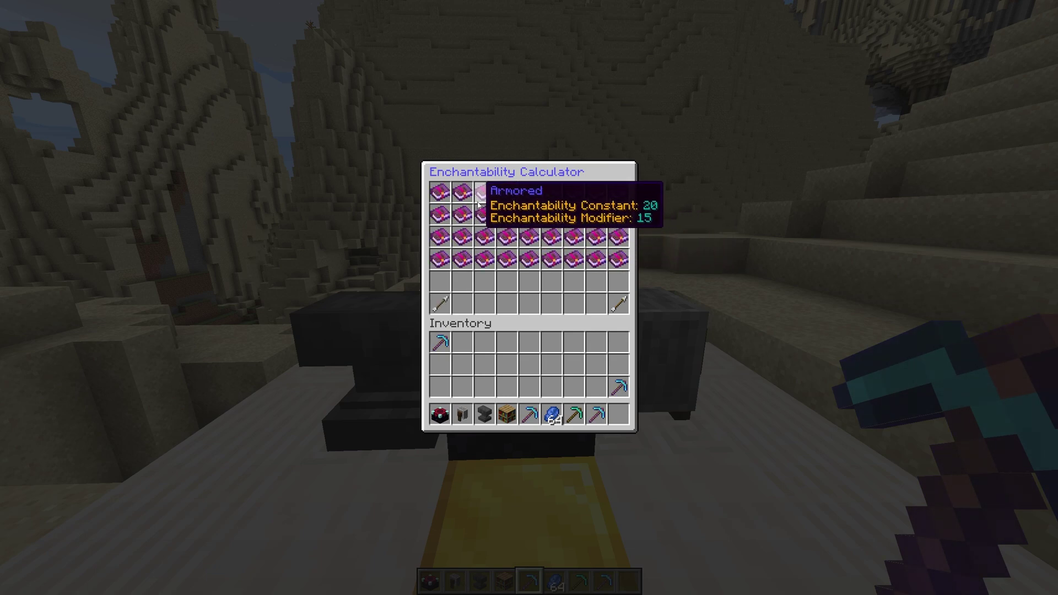
left_click(535, 218)
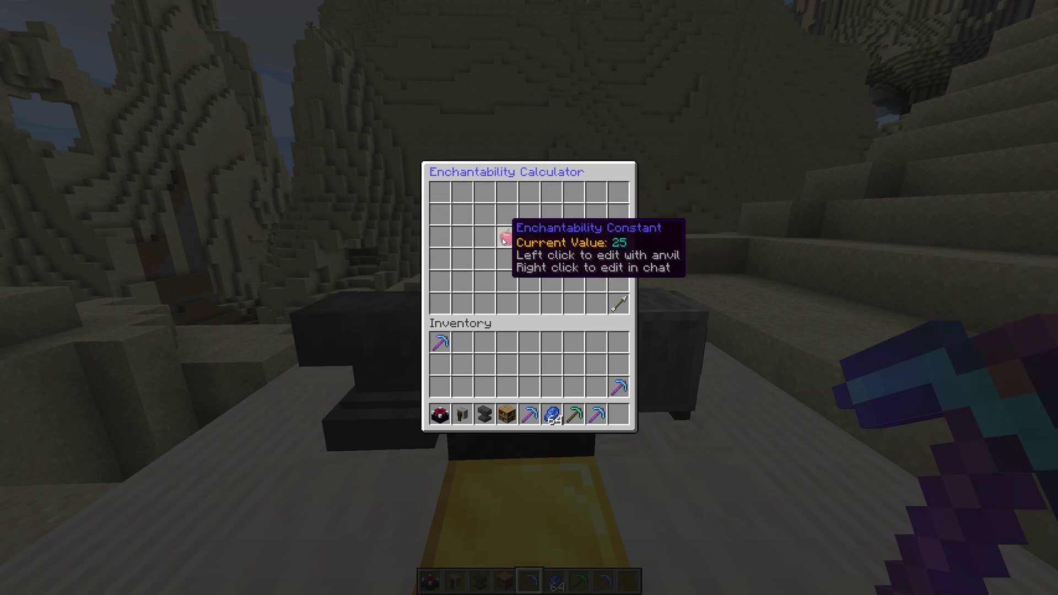
left_click(529, 238)
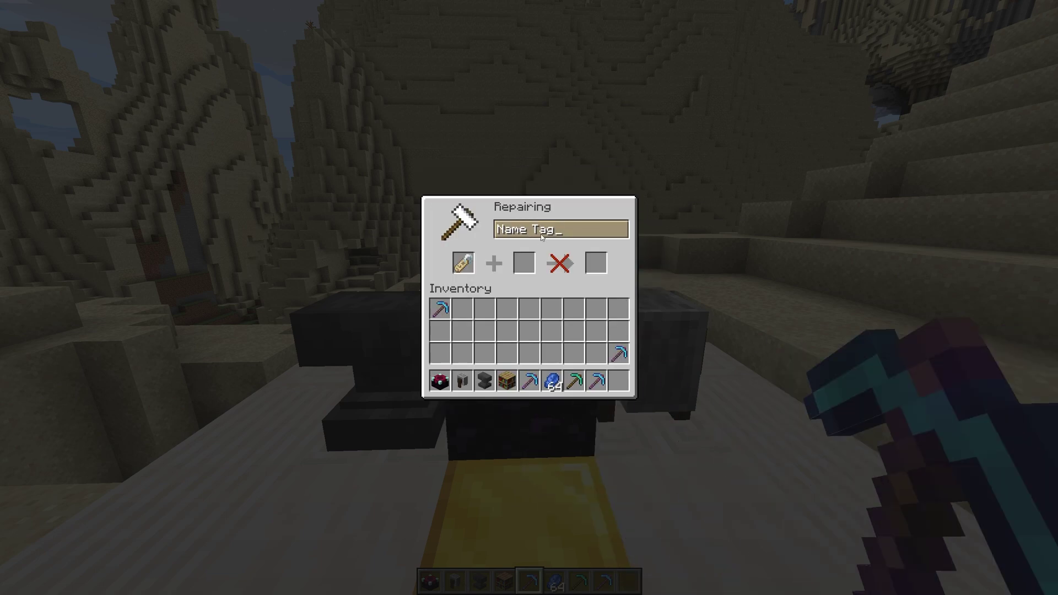
key("BackSpace")
key("BackSpace")
key("BackSpace")
key("BackSpace")
key("BackSpace")
key("BackSpace")
key("BackSpace")
key("BackSpace")
type("1")
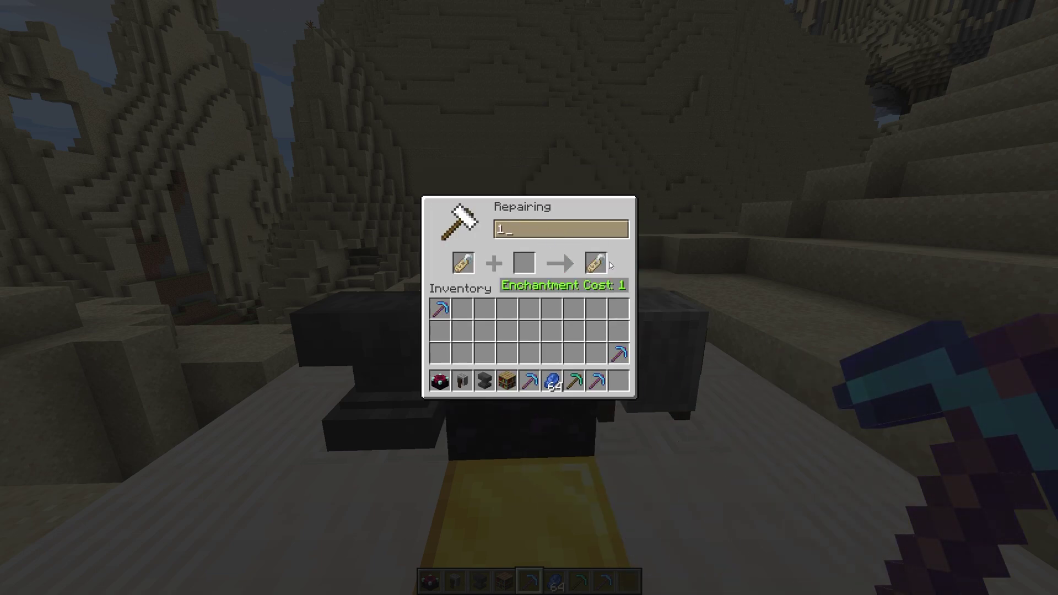
left_click(596, 263)
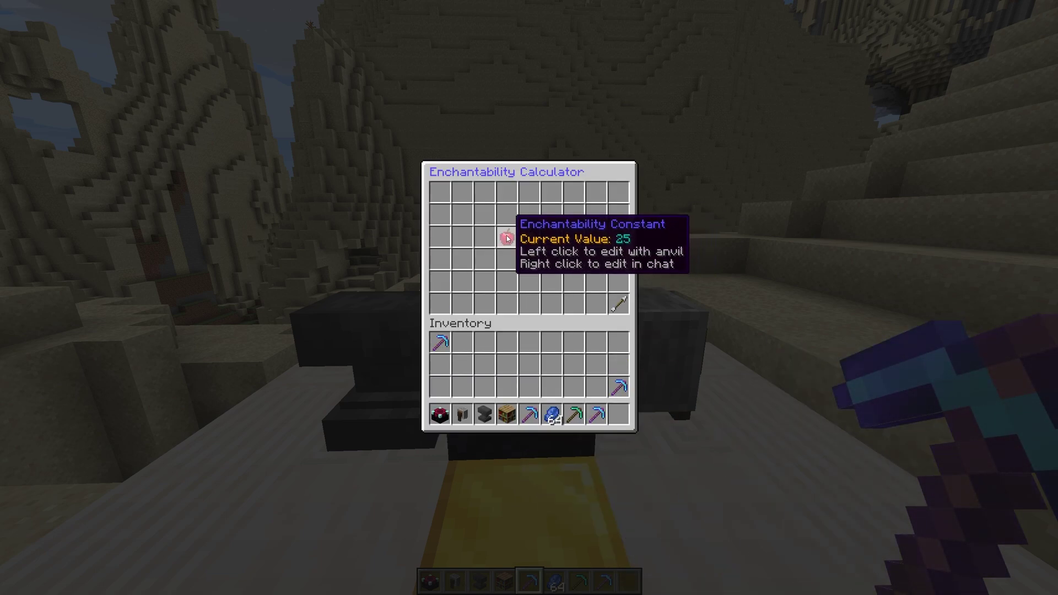
View required enchantability per level for an item, then go back twice and close the calculator.
left_click(618, 304)
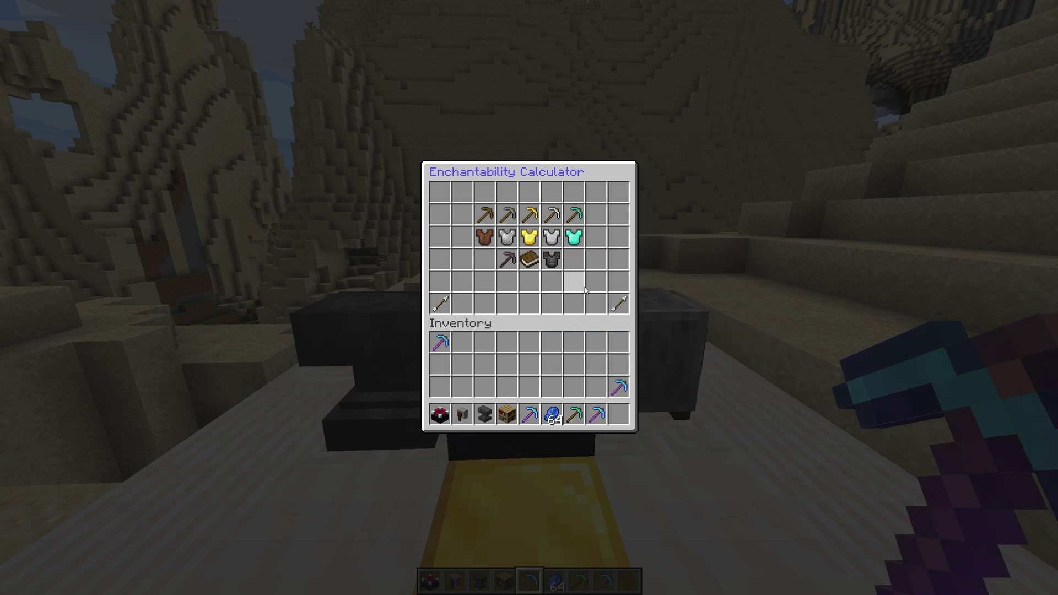
left_click(594, 291)
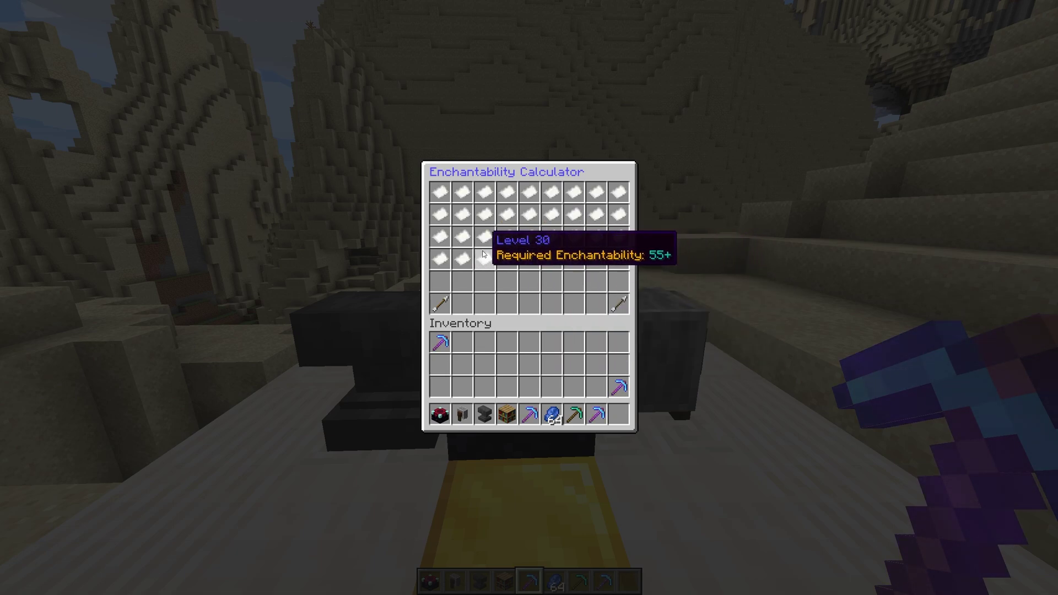
left_click(620, 309)
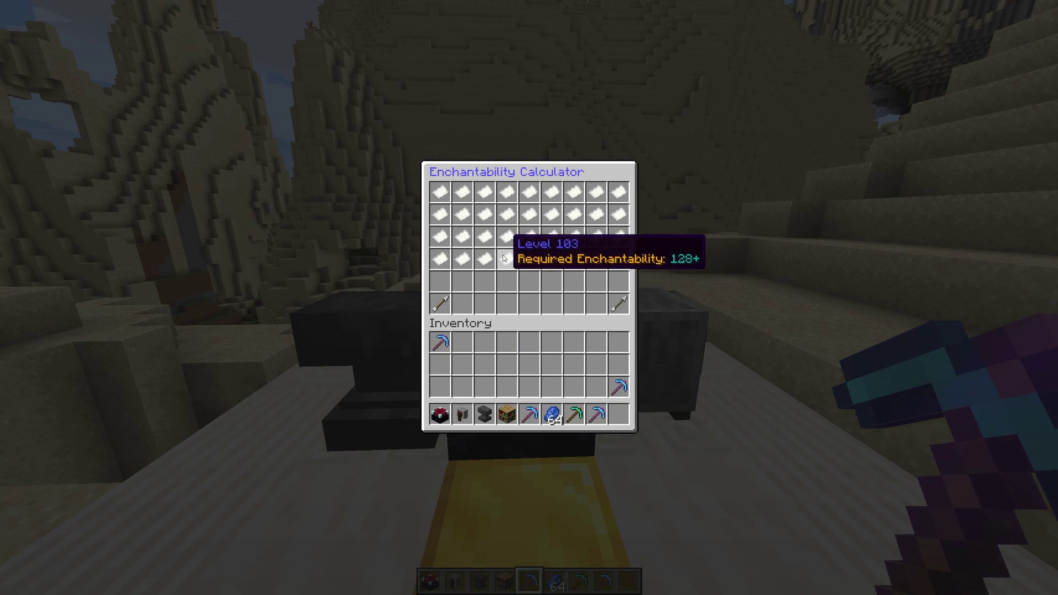
left_click(438, 302)
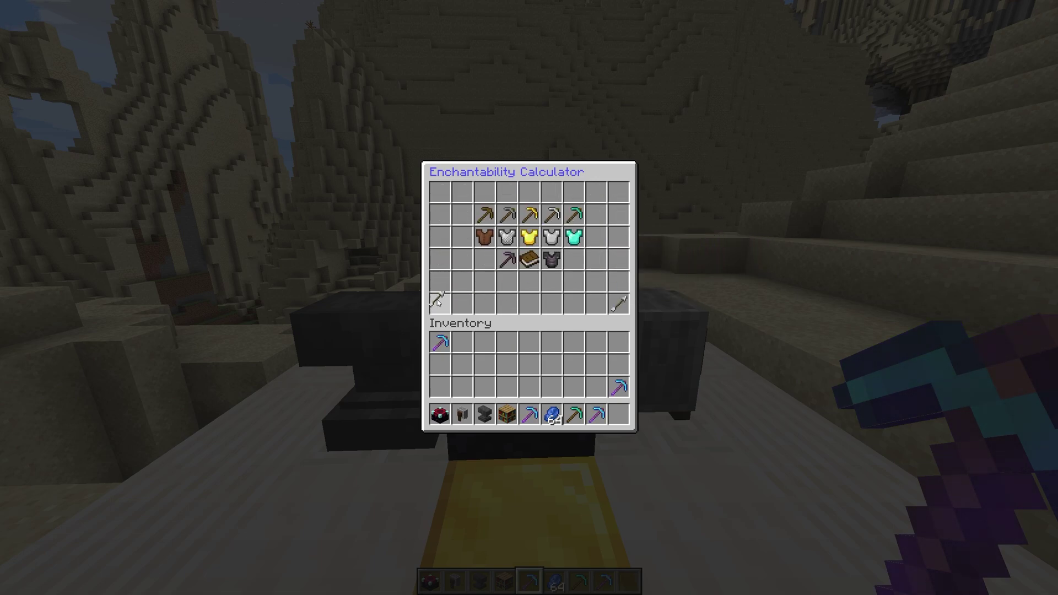
left_click(438, 302)
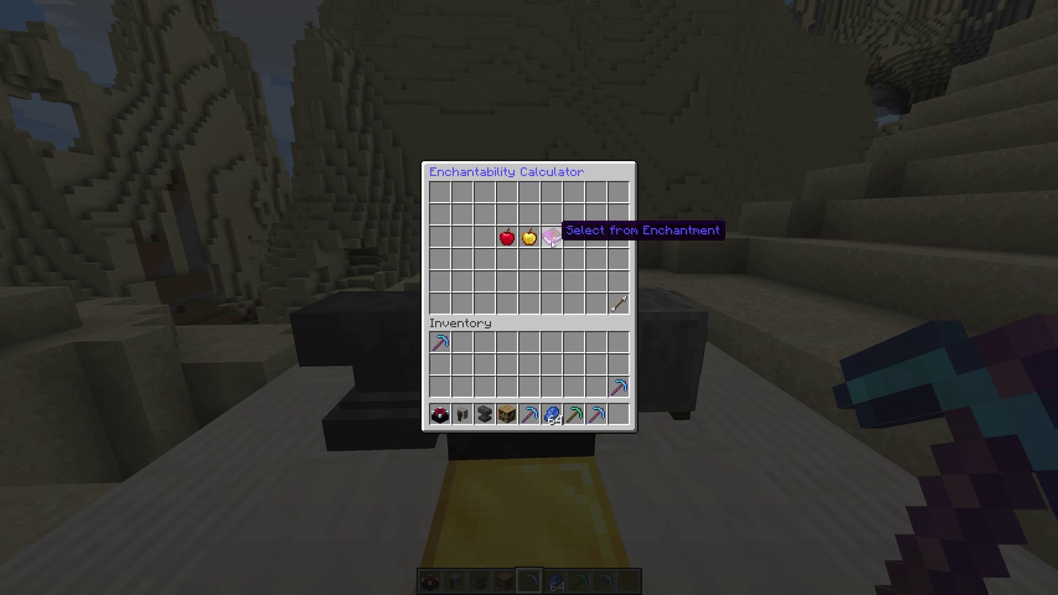
key("Escape")
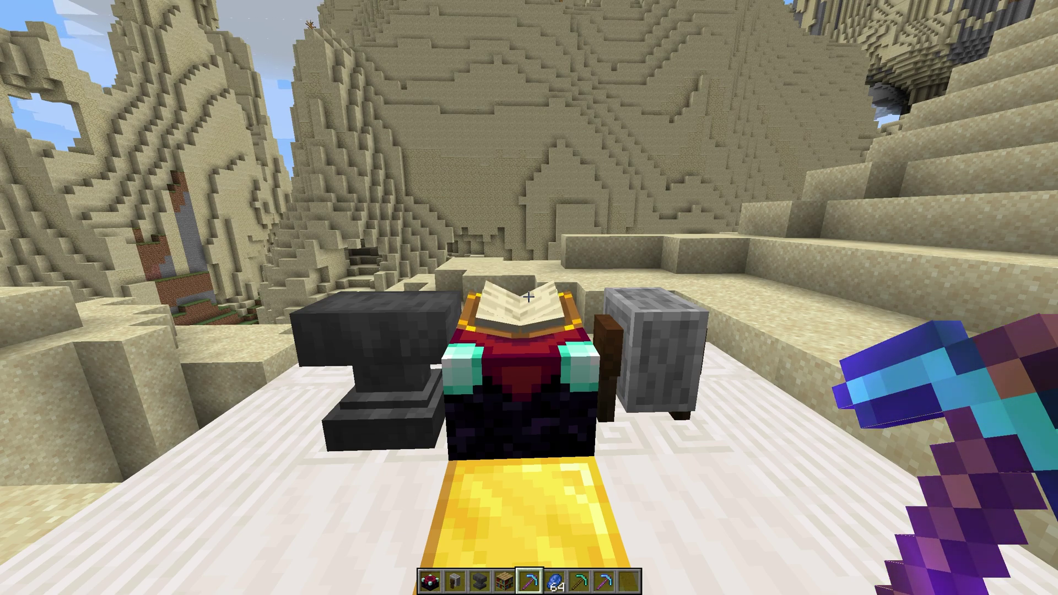
Save debug information with /es debug and reset enchanting table enchantments with /es reset.
type("/es debug")
key("Return")
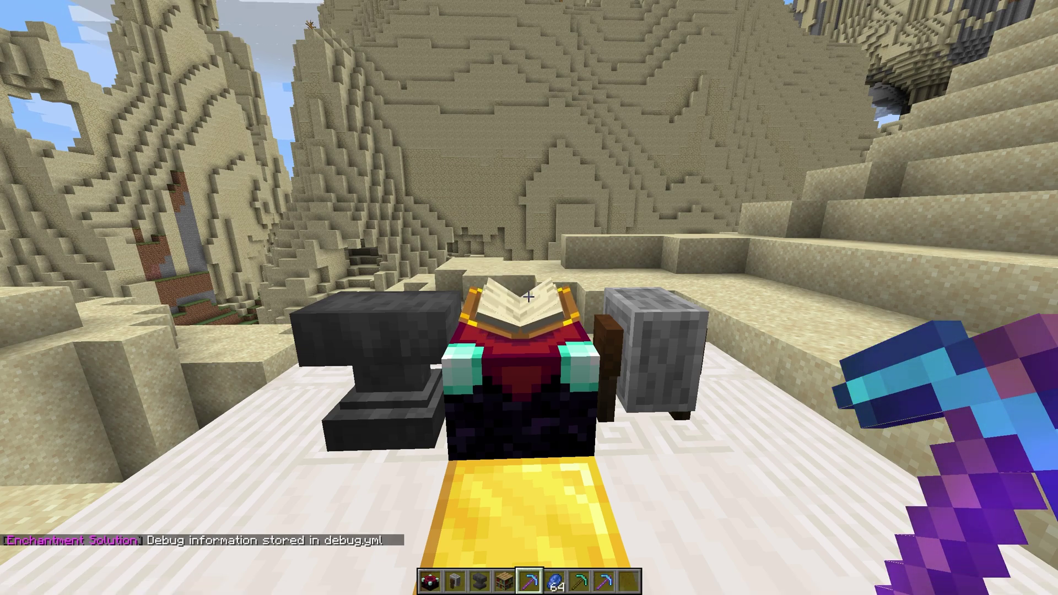
type("/es reset")
key("Return")
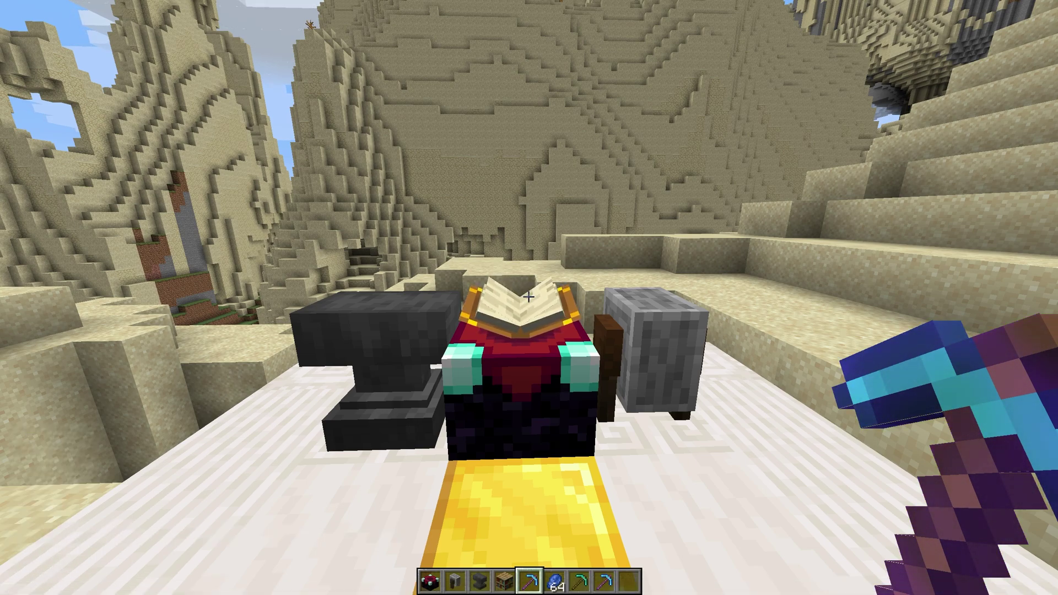
Fix enchanted items with /esfix and open the configuration file list with /esconfig.
type("/esfix")
key("Return")
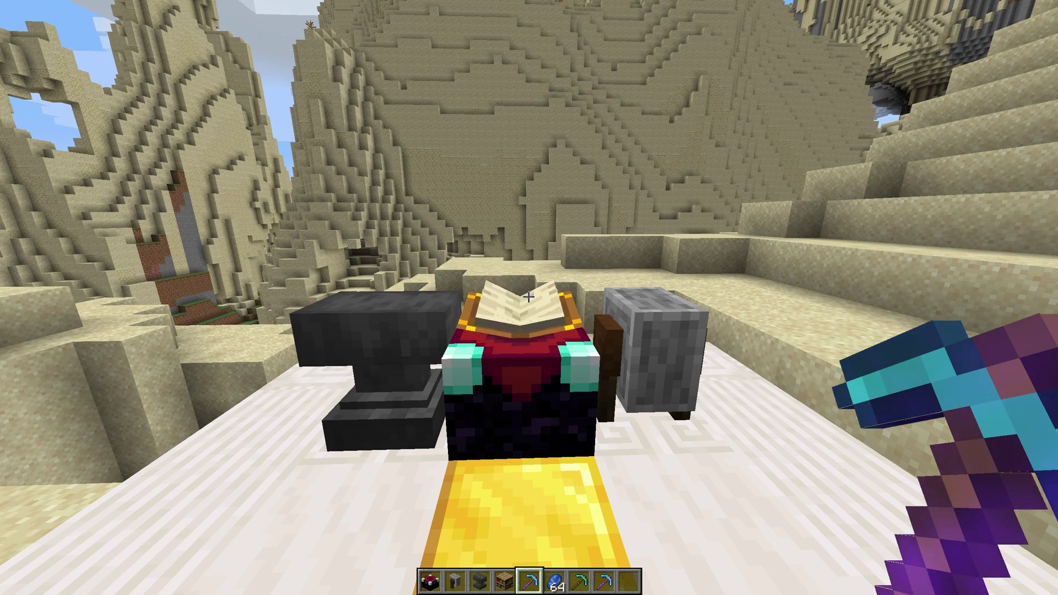
type("/esconfig")
key("Return")
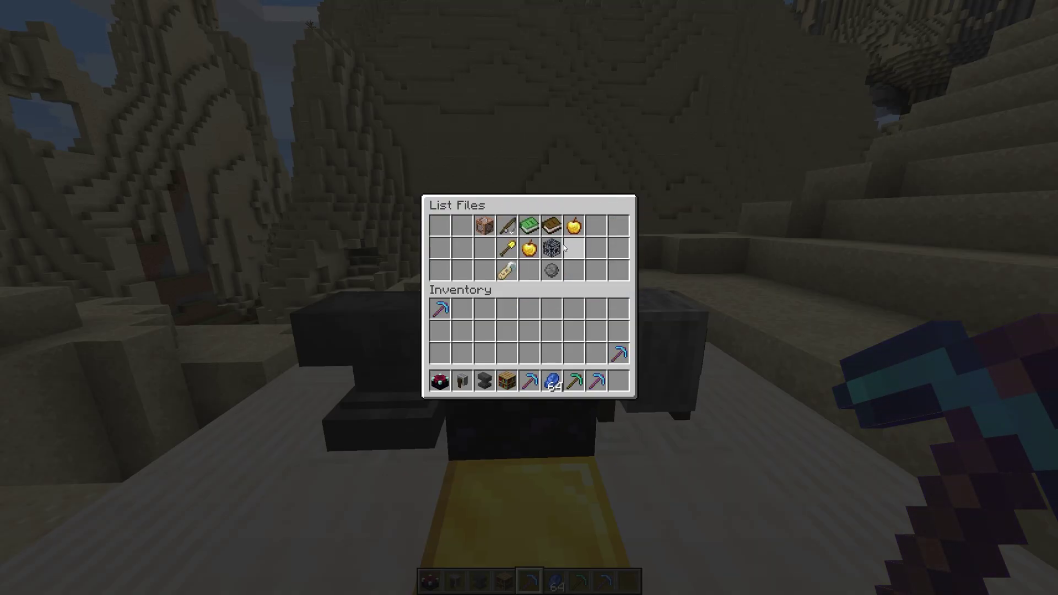
In config.yml, leave update_legacy_enchantments false and set disable_enchant_method to repairable.
left_click(504, 259)
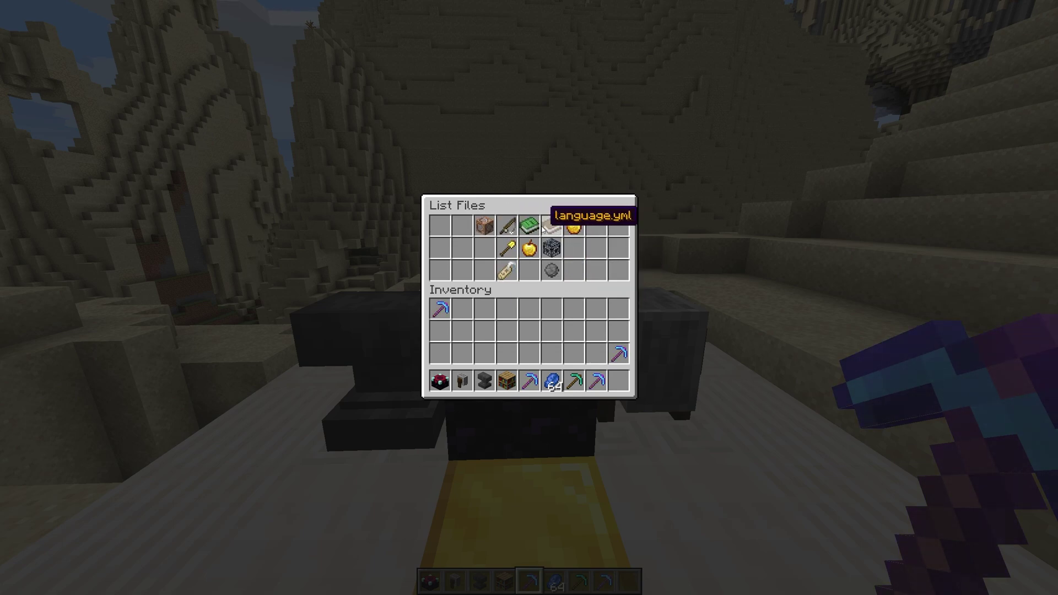
left_click(482, 227)
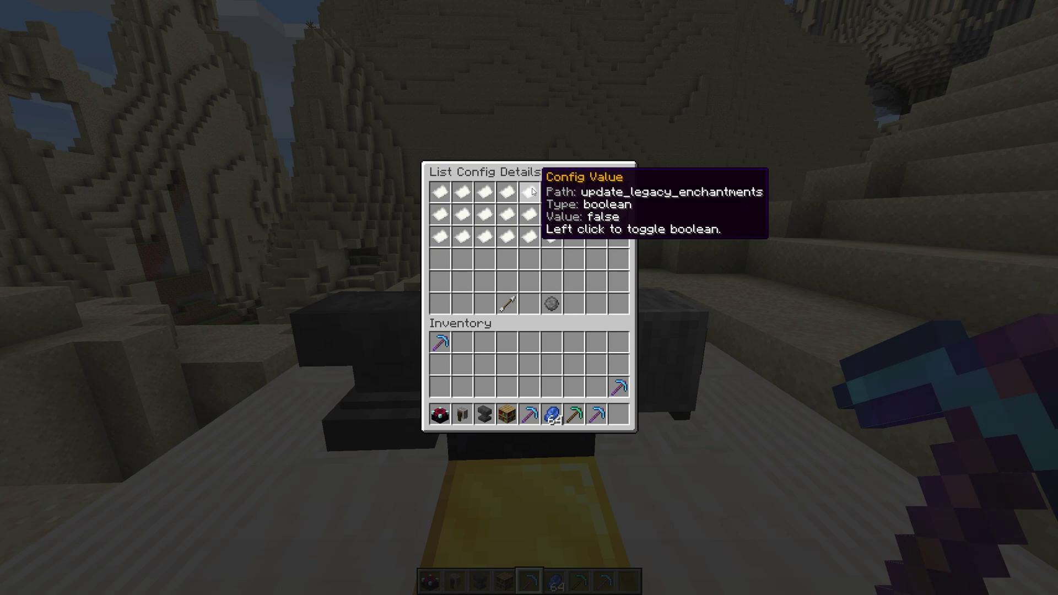
left_click(530, 190)
left_click(531, 190)
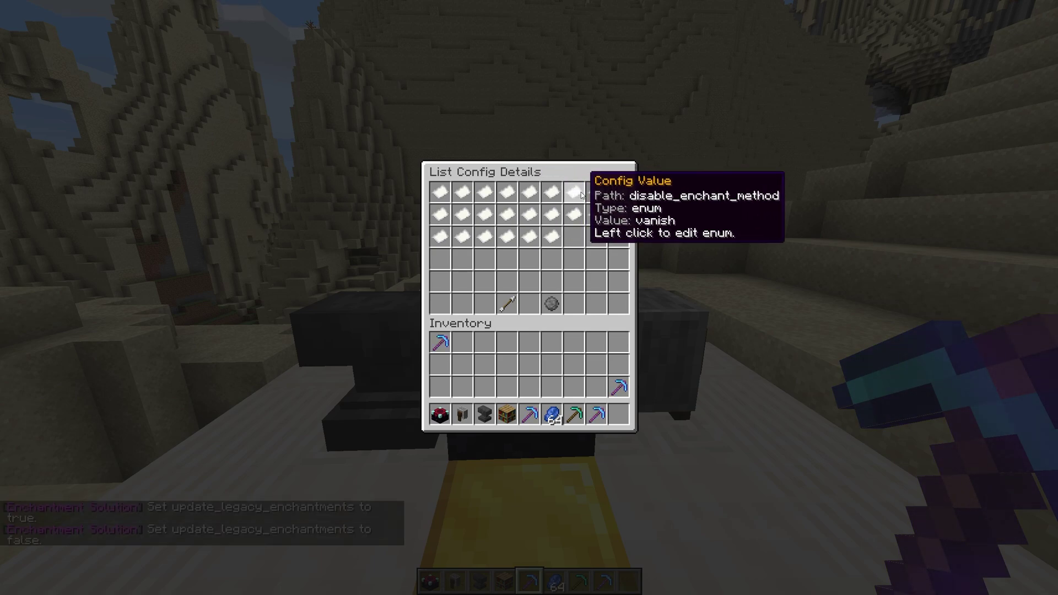
left_click(575, 193)
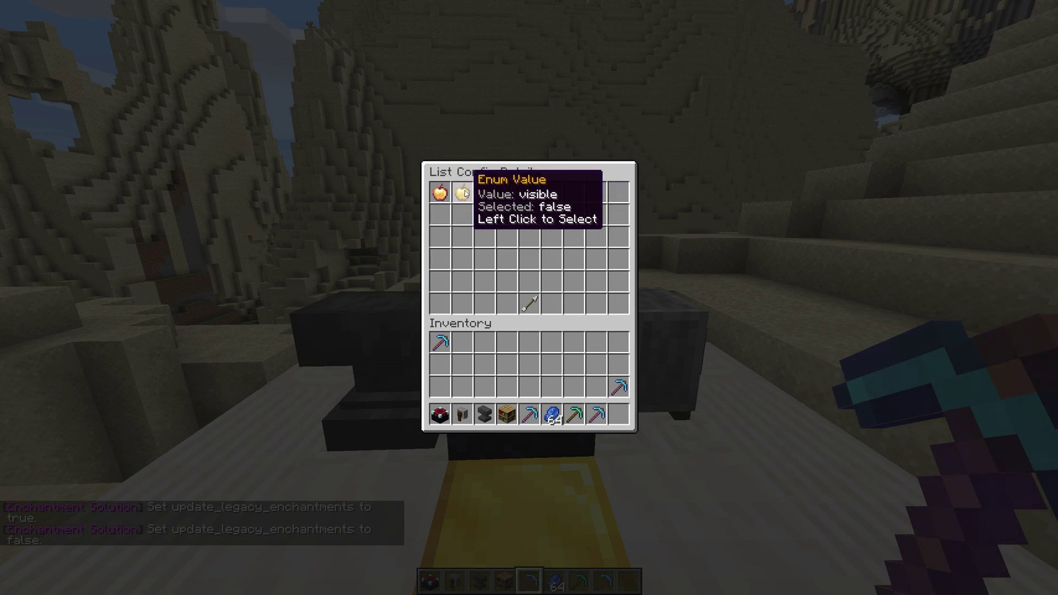
left_click(485, 192)
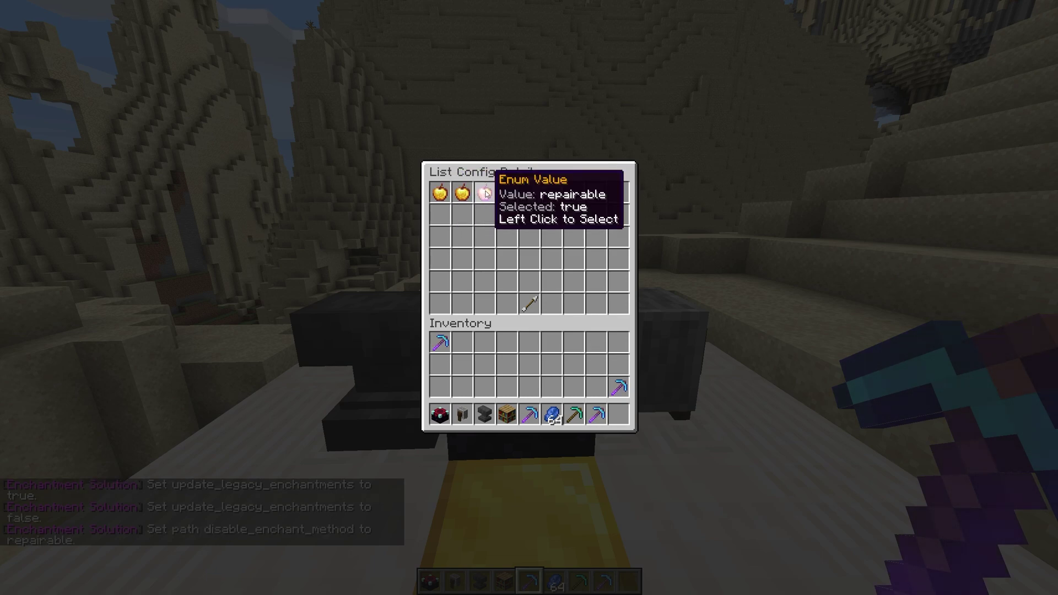
left_click(532, 300)
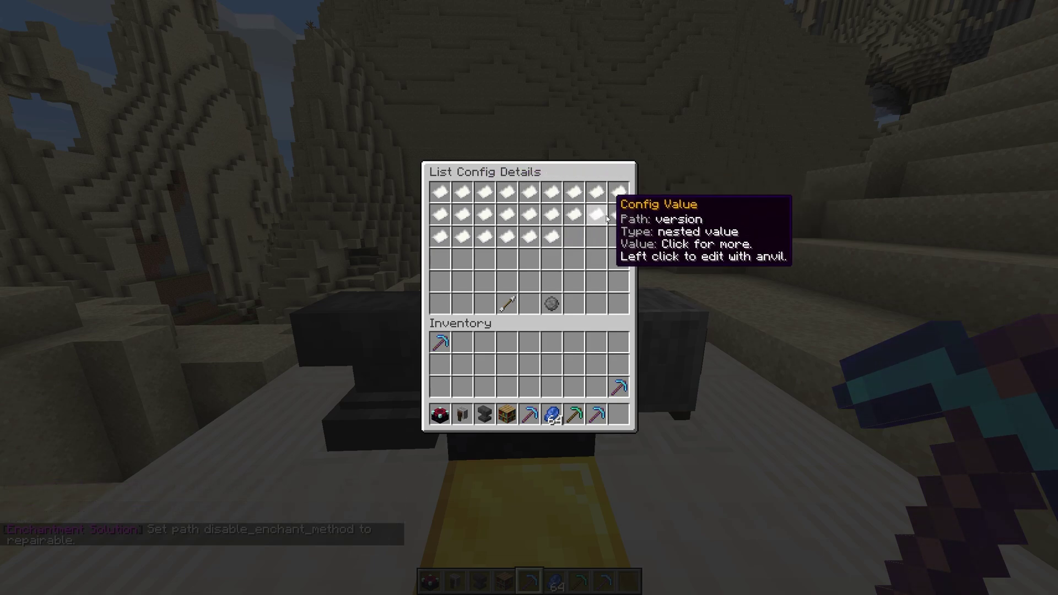
Change lore_location to 'test' and browse the nested multi_block settings.
left_click(564, 213)
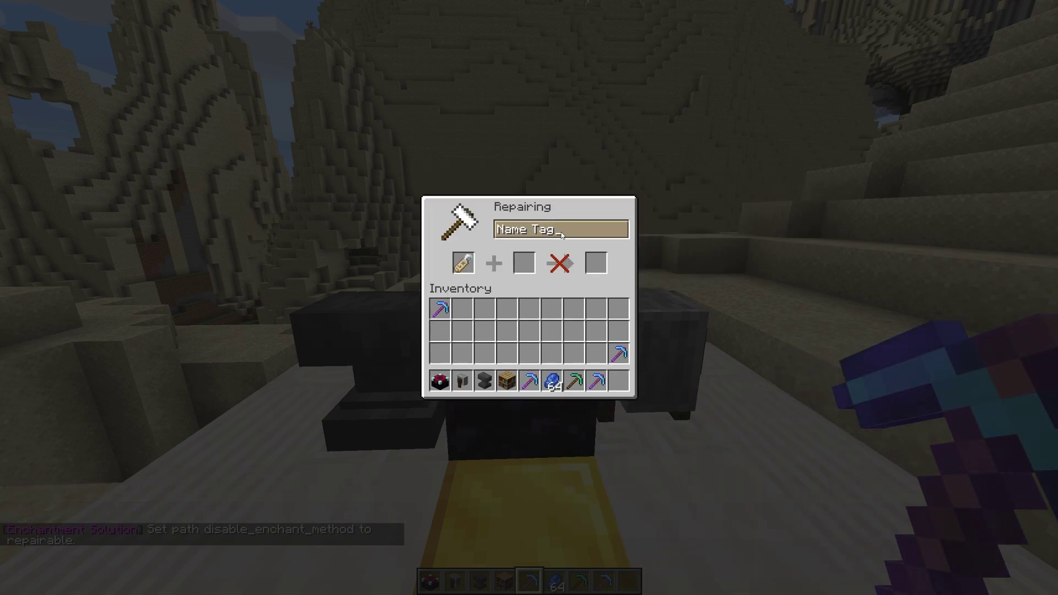
key("BackSpace")
key("BackSpace")
key("BackSpace")
type("test")
left_click(596, 263)
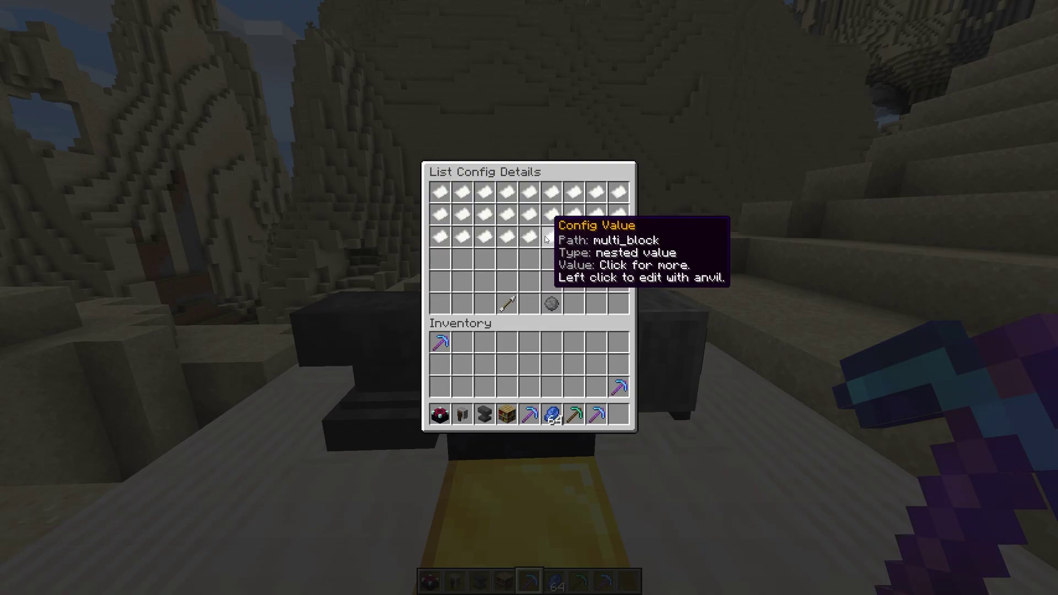
left_click(545, 239)
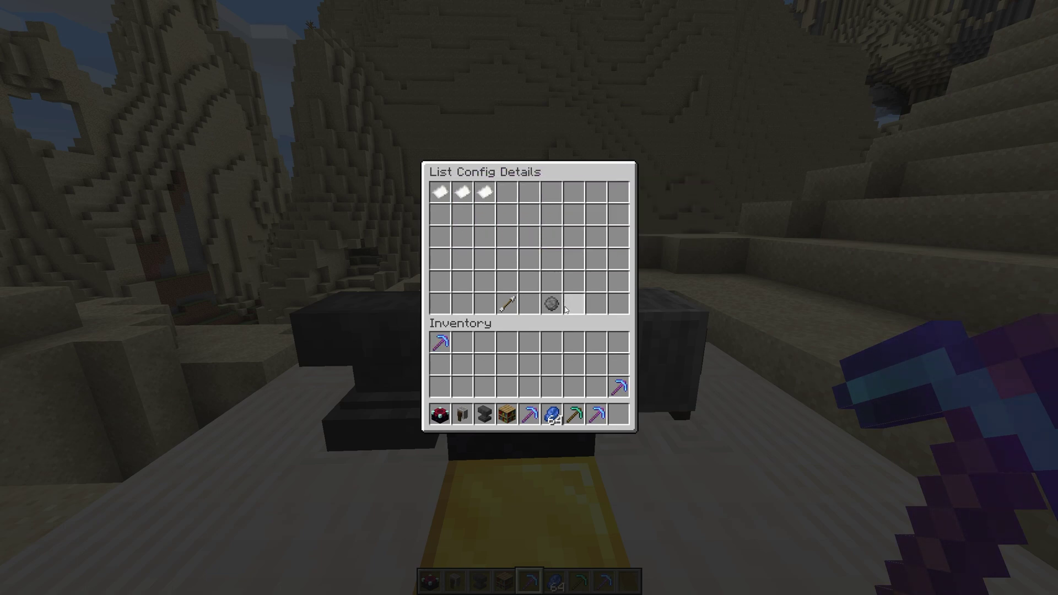
left_click(507, 305)
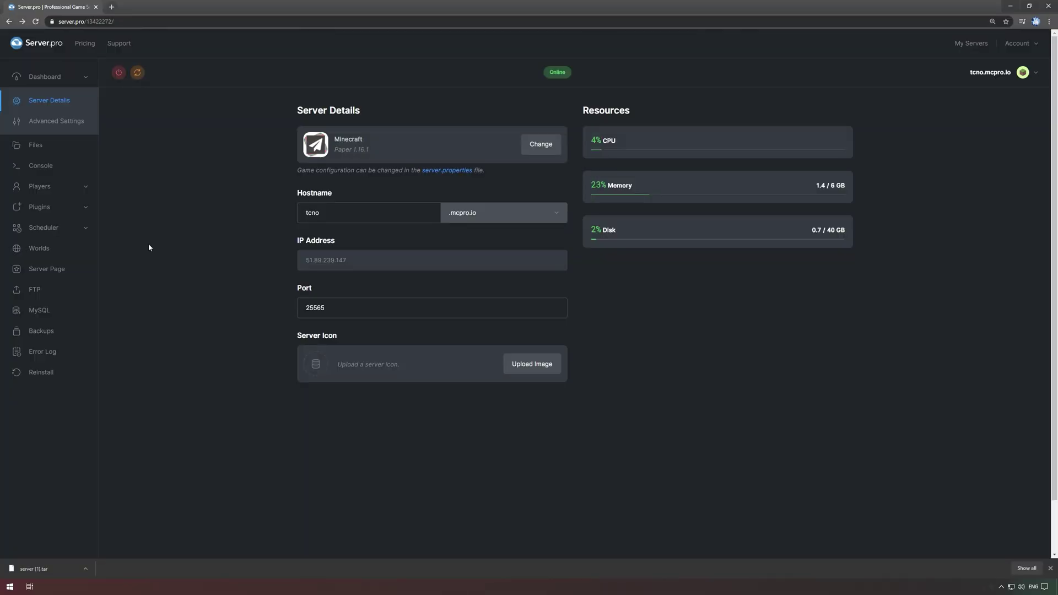
Read plugins/EnchantmentSolution/language/en_us.yml, then open the plugin's language.yml.
left_click(67, 172)
left_click(211, 246)
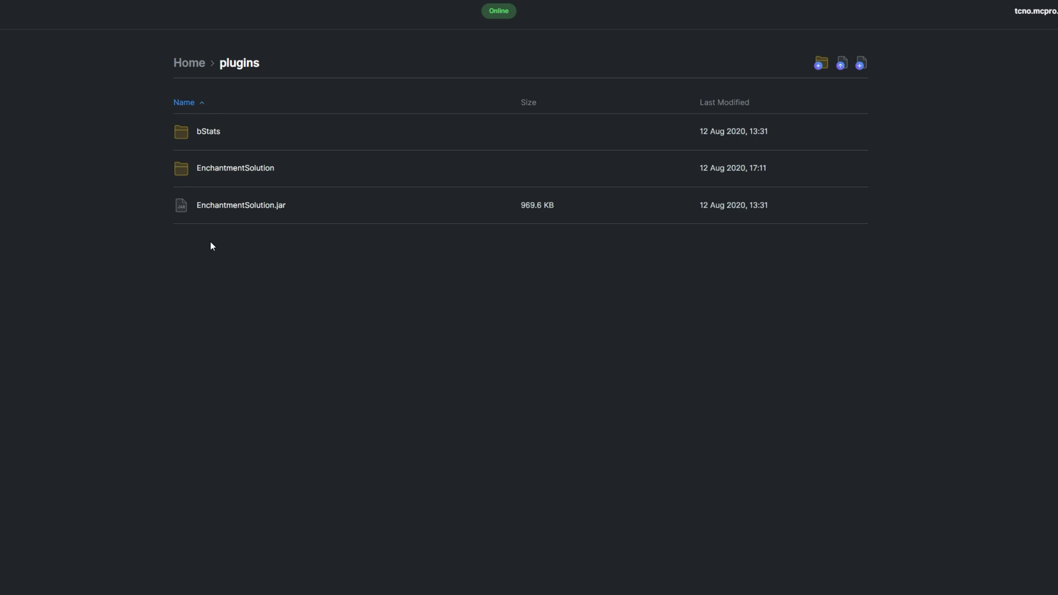
left_click(218, 168)
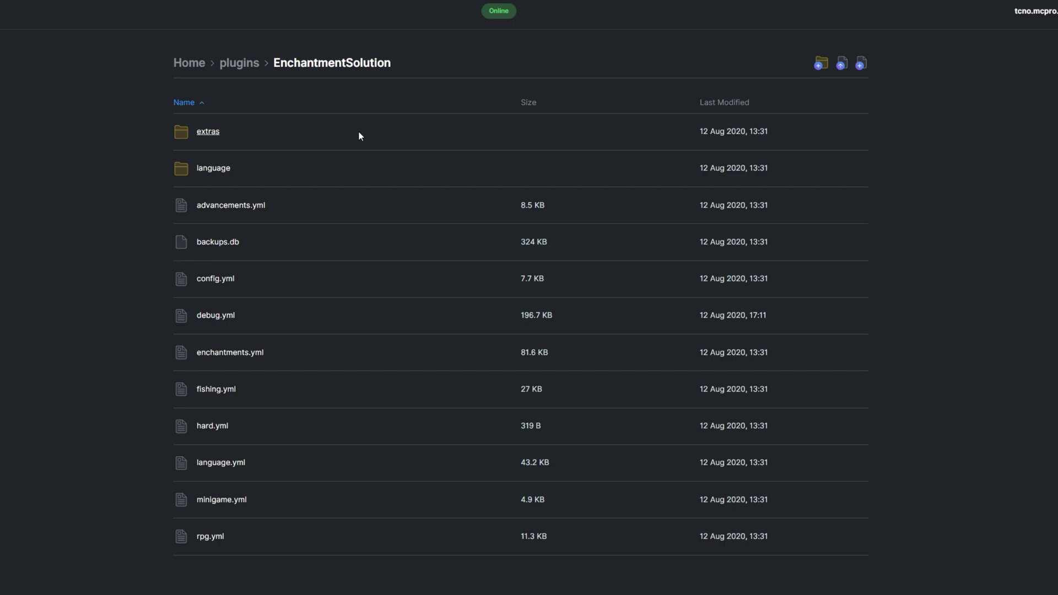
left_click(226, 173)
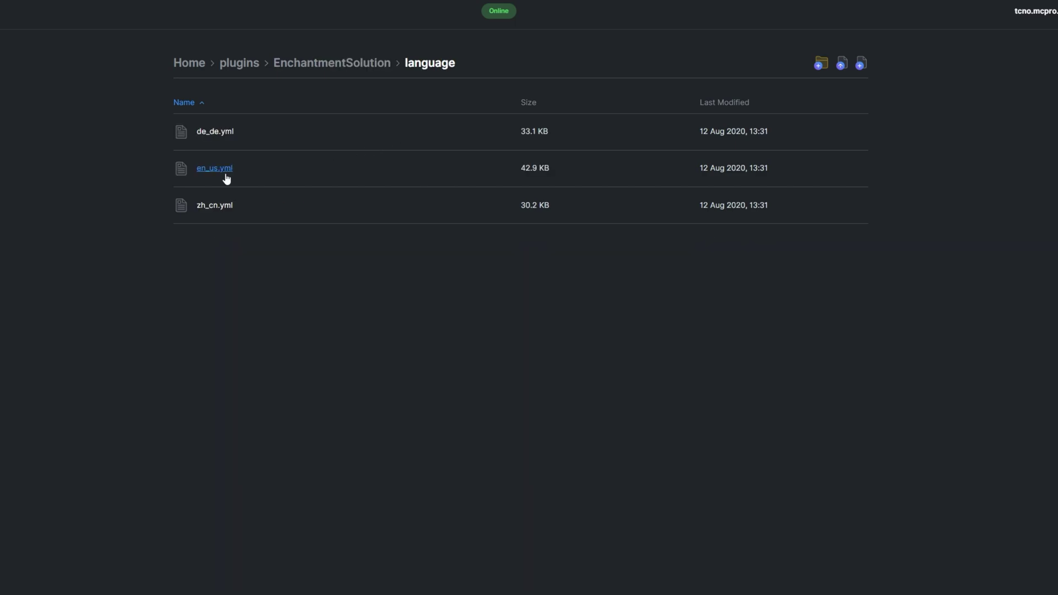
left_click(226, 169)
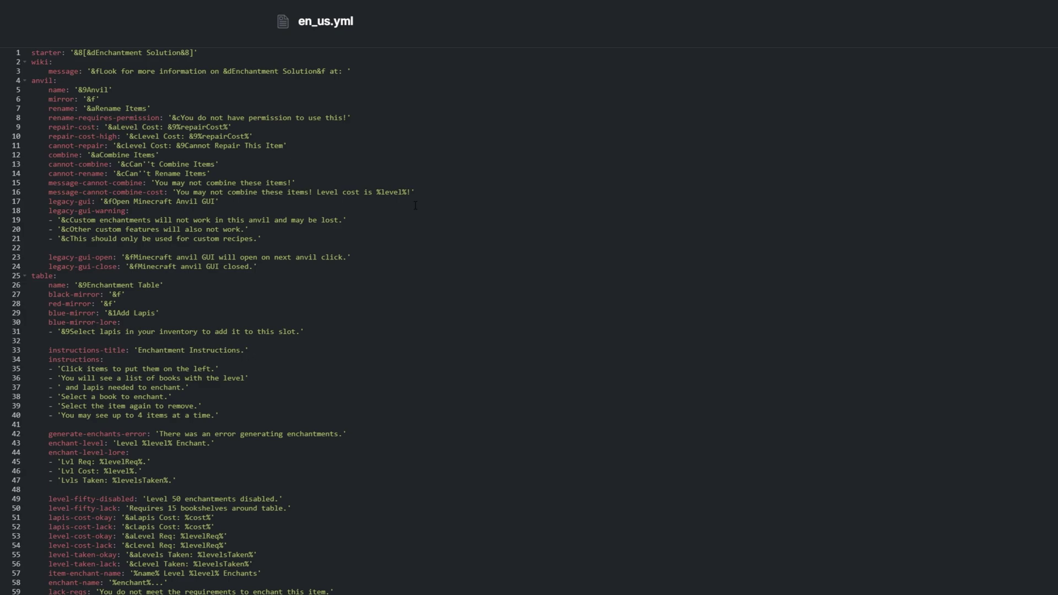
scroll(410, 216, "down", 15)
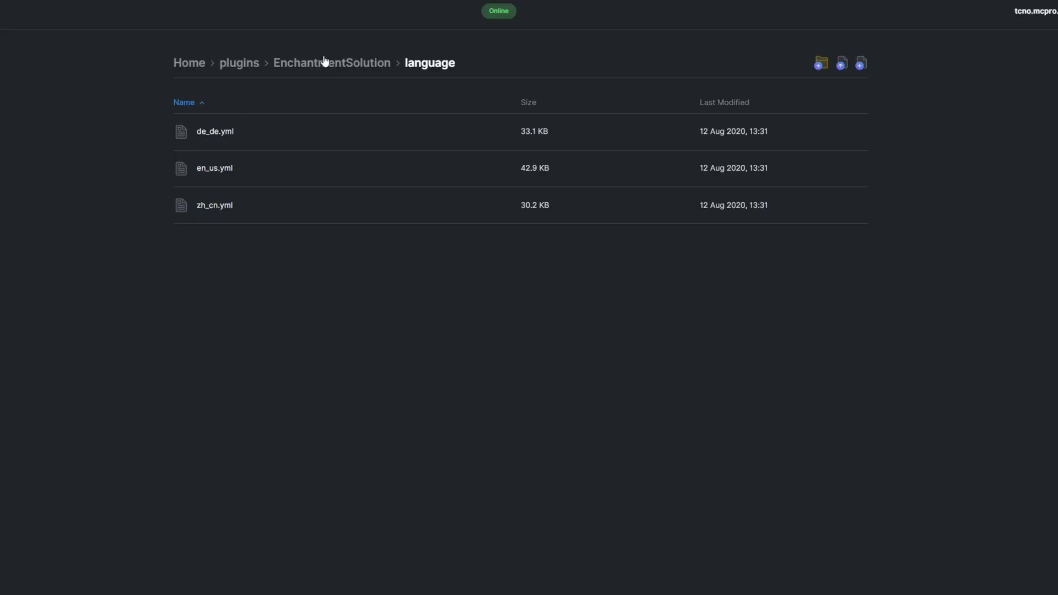
left_click(325, 62)
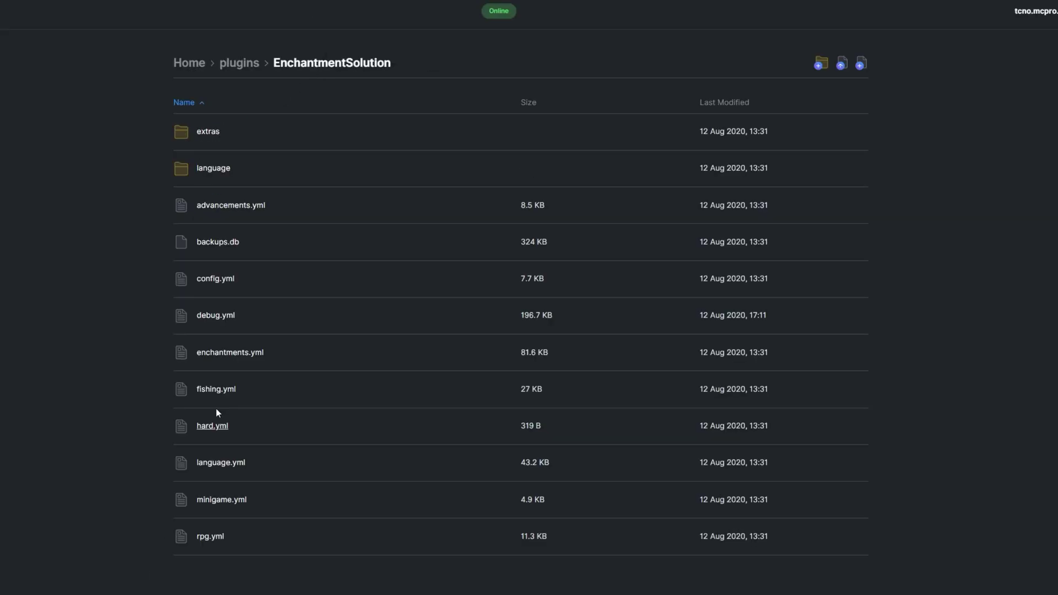
left_click(225, 464)
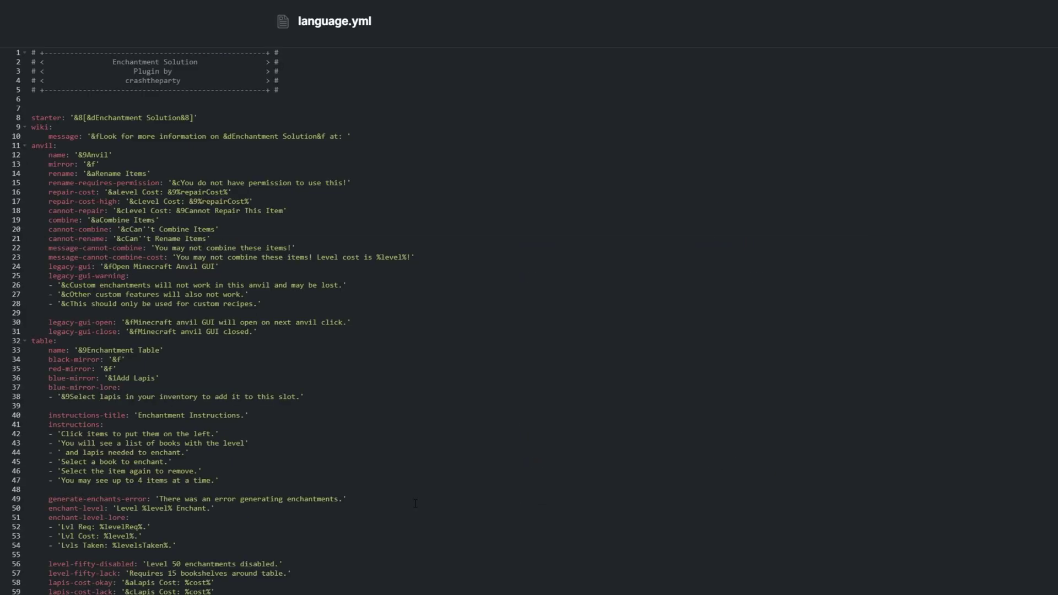
Open rpg.yml and scroll through its RPG experience settings.
scroll(441, 483, "down", 12)
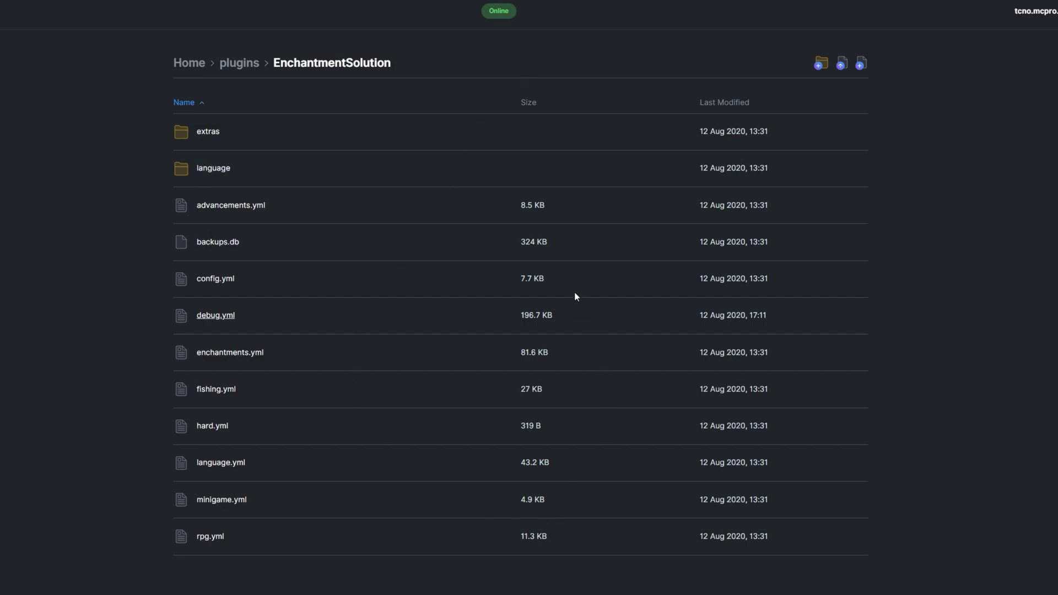
left_click(212, 540)
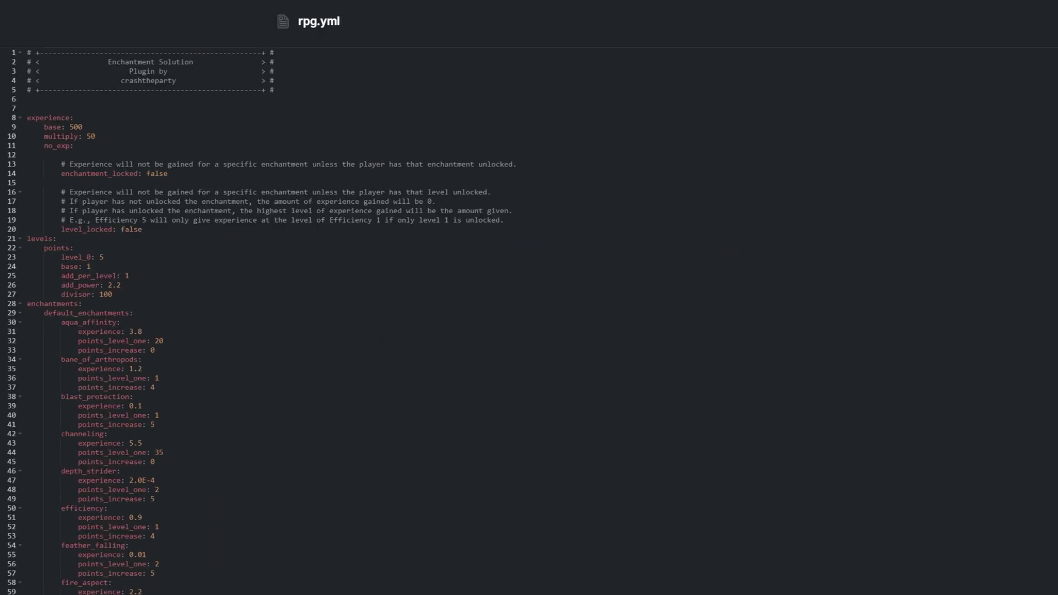
scroll(259, 322, "down", 10)
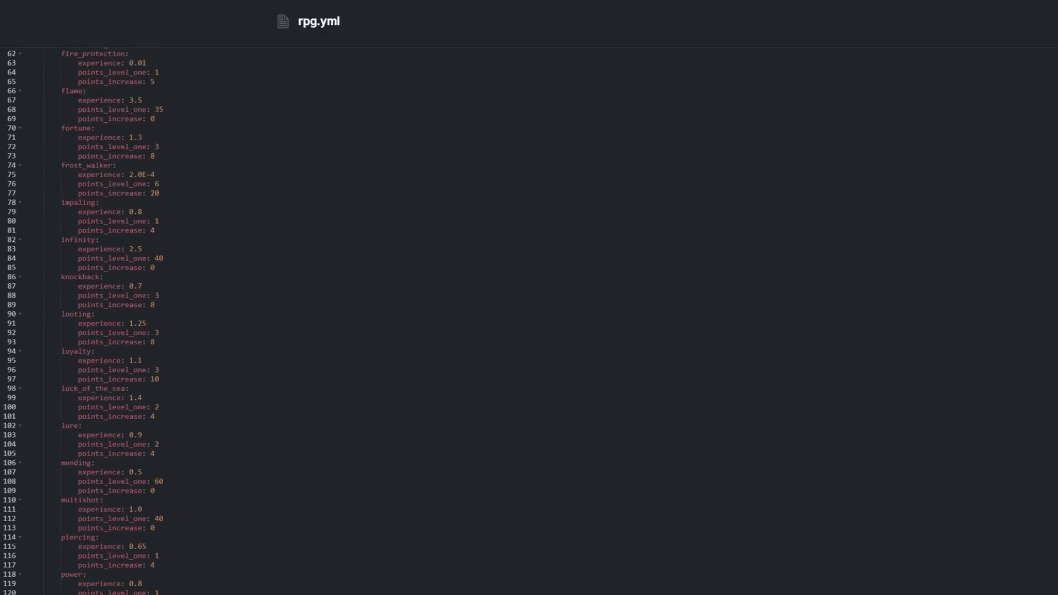
scroll(259, 322, "up", 3)
scroll(259, 322, "up", 8)
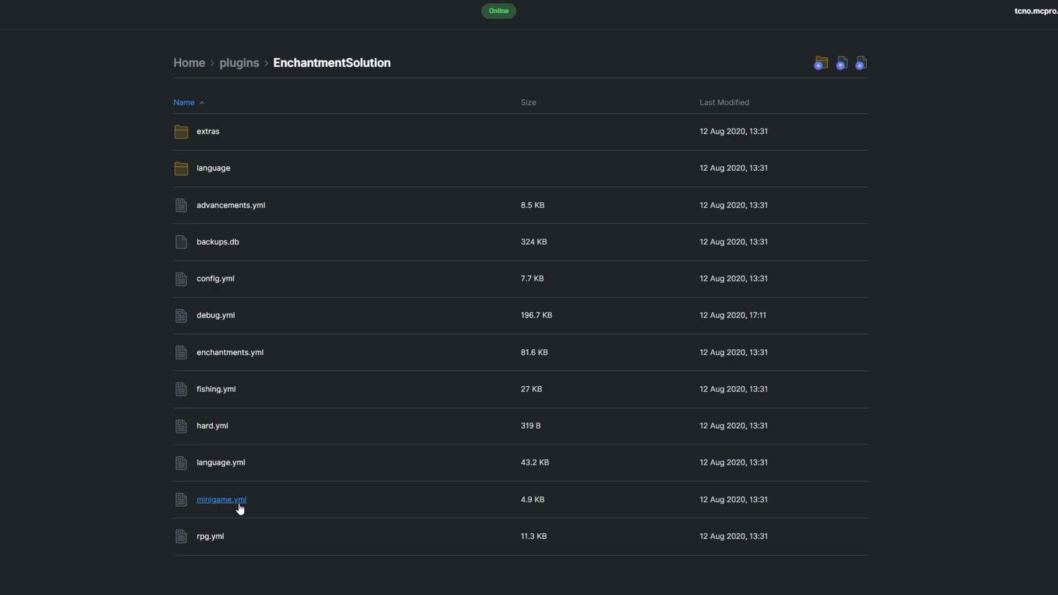
Review minigame.yml, highlighting the enchanting GUI type options on lines 9–13.
left_click(239, 503)
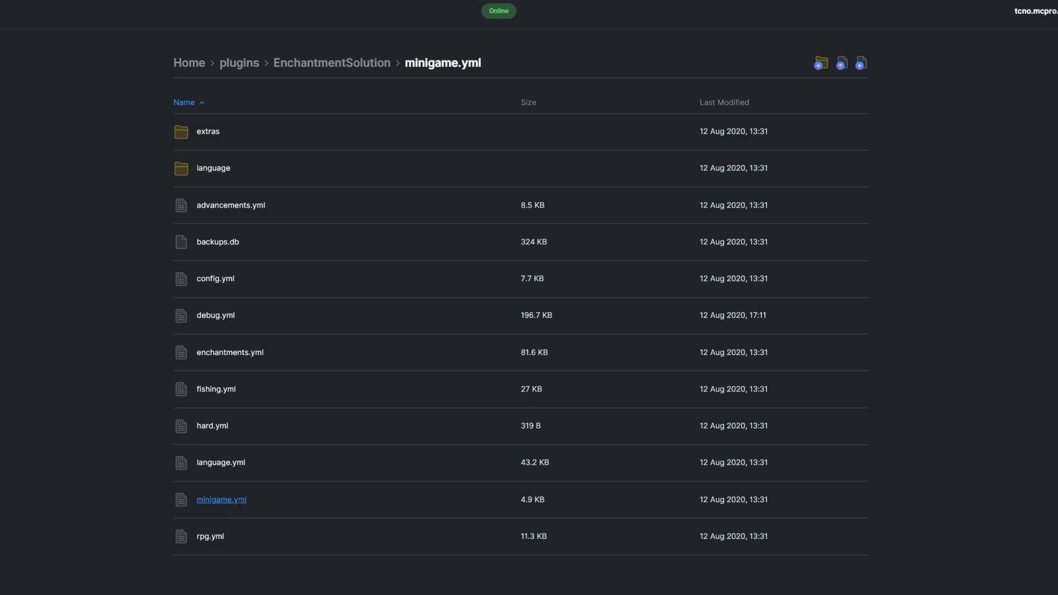
scroll(428, 542, "down", 15)
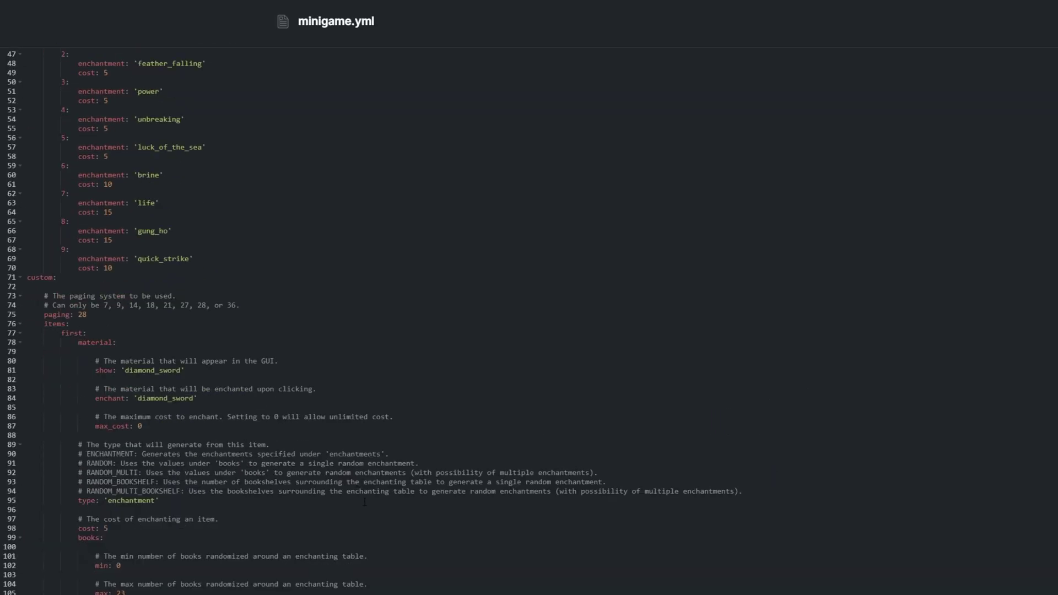
scroll(360, 497, "up", 15)
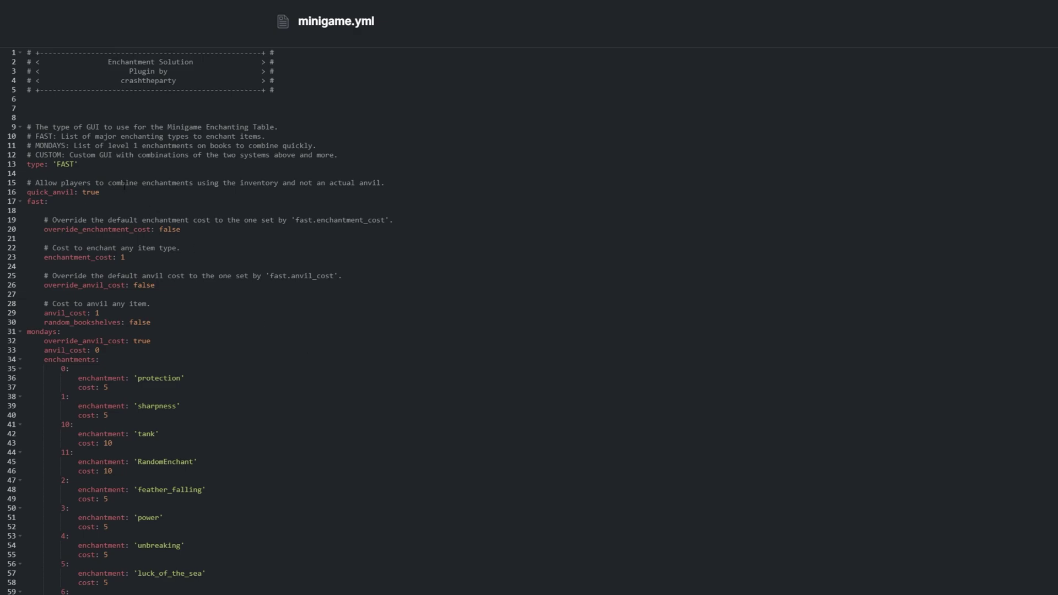
left_click_drag(87, 164, 27, 126)
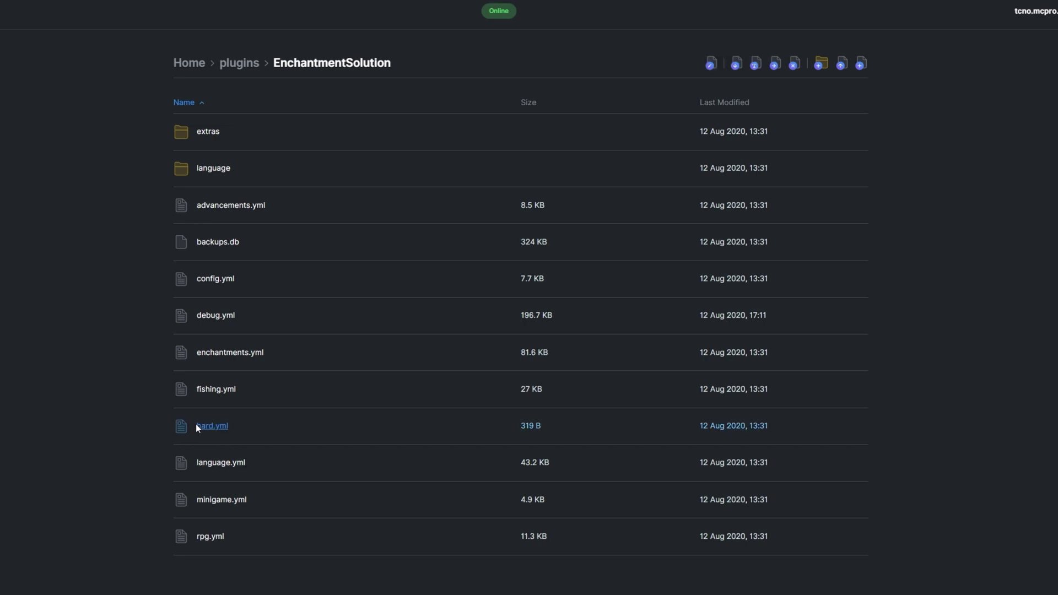
Look at hard.yml, then highlight fishing.yml's Tier_4 Enchantment_Drop_Rates block.
left_click(200, 425)
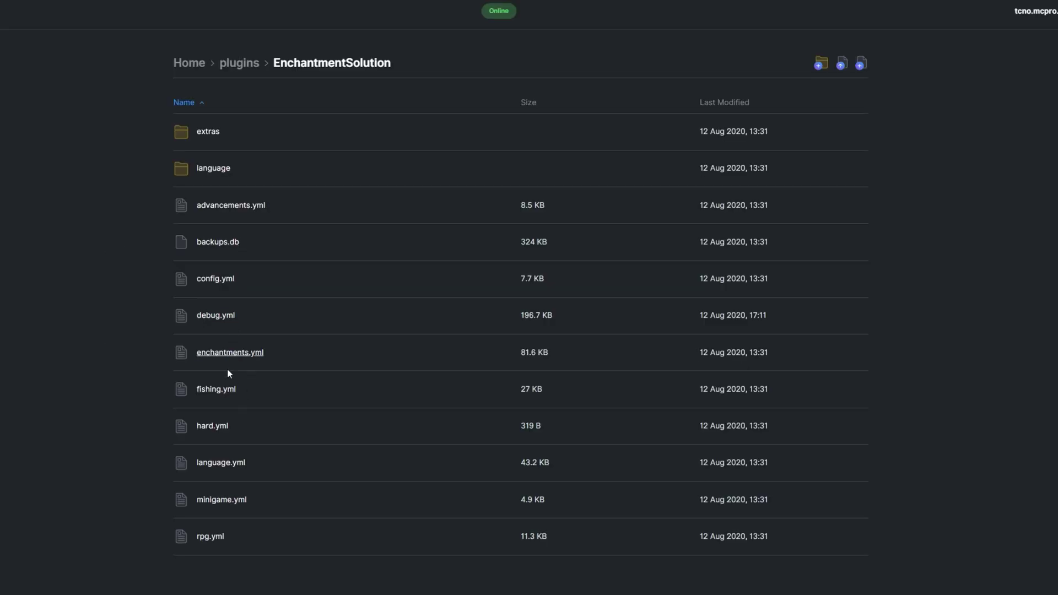
left_click(221, 388)
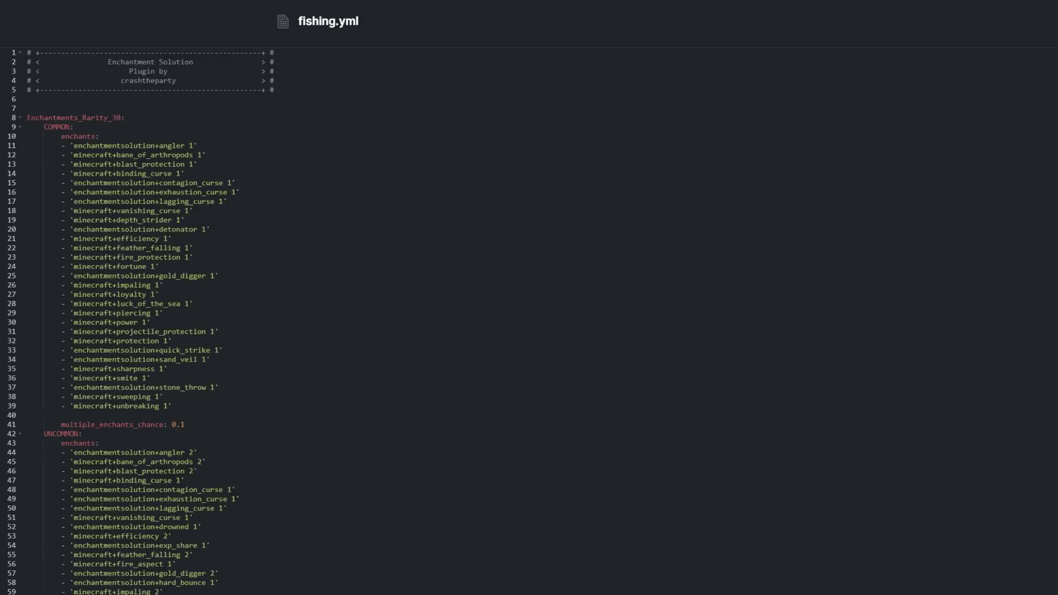
scroll(529, 319, "down", 20)
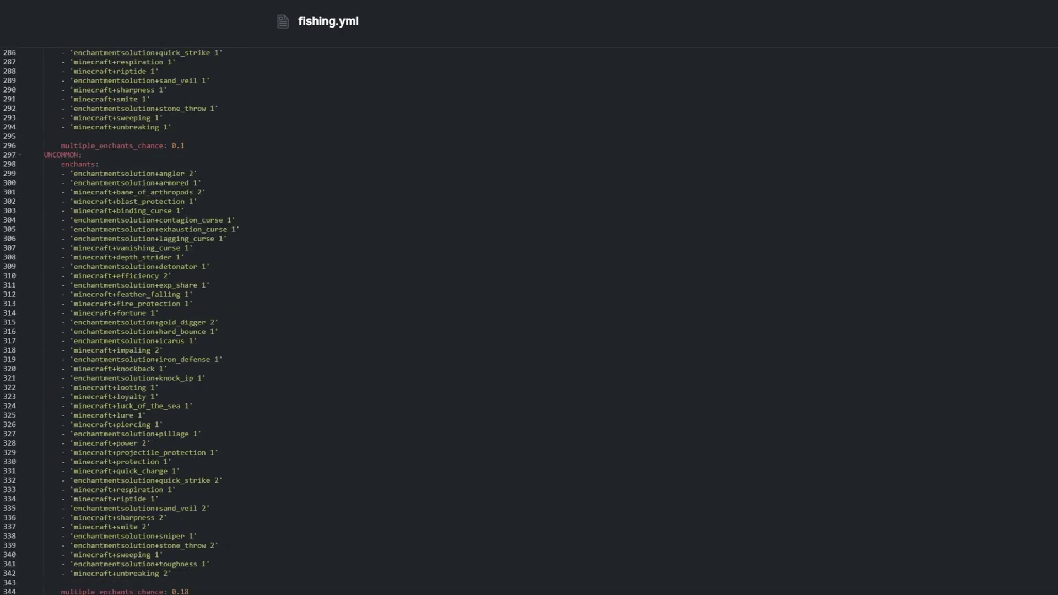
scroll(529, 320, "down", 20)
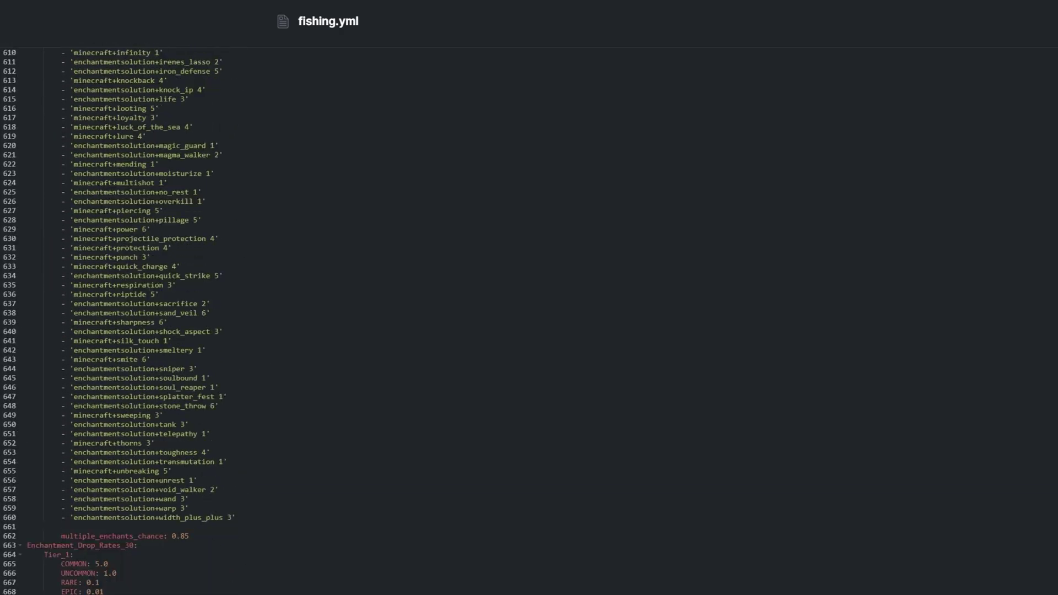
scroll(529, 320, "down", 20)
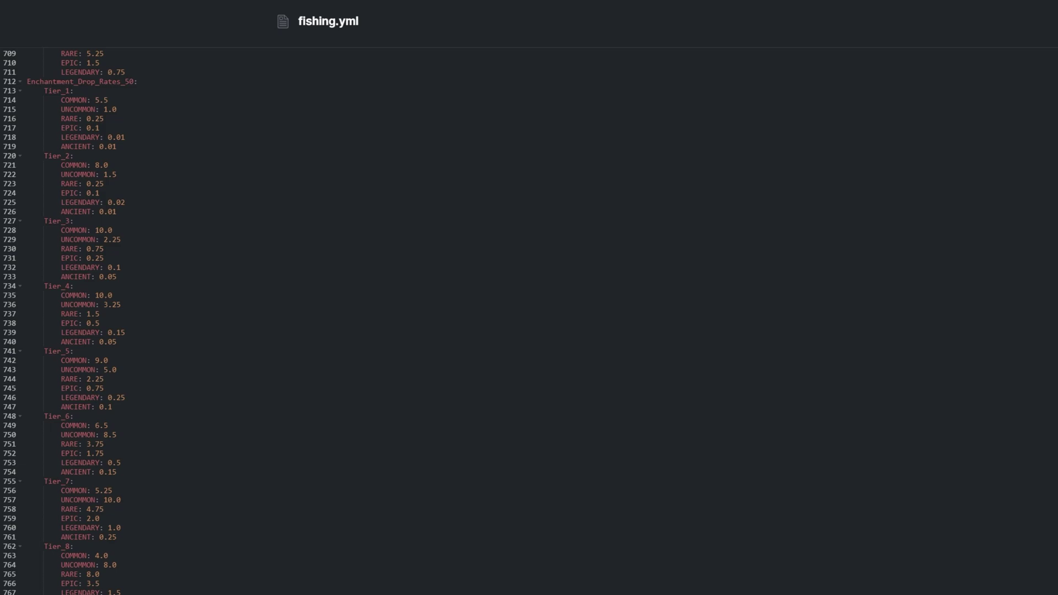
left_click_drag(187, 345, 38, 292)
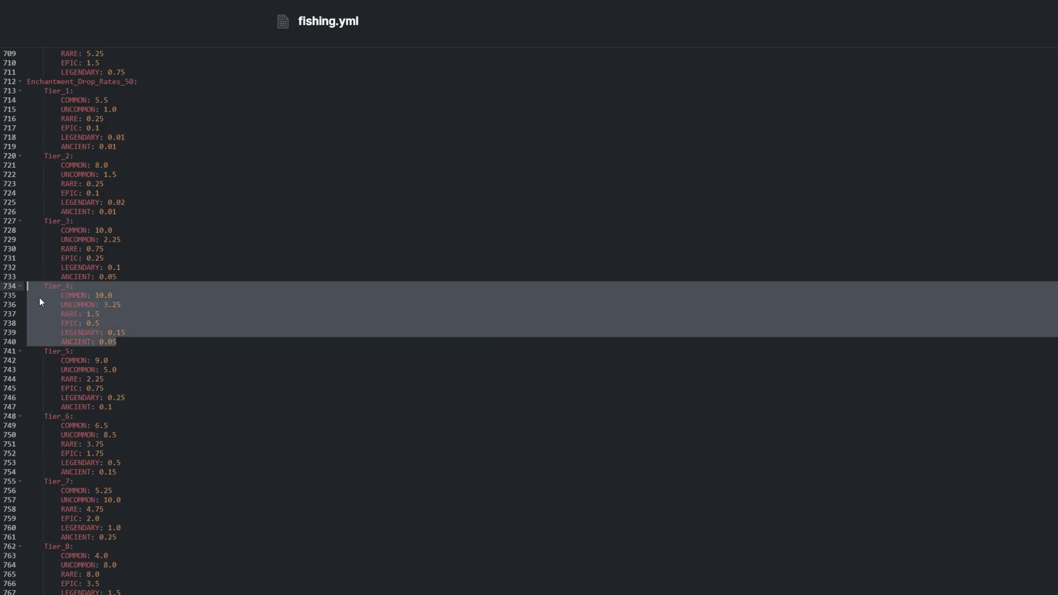
Scroll back up fishing.yml and open config.yml.
scroll(38, 292, "up", 11)
scroll(529, 320, "up", 4)
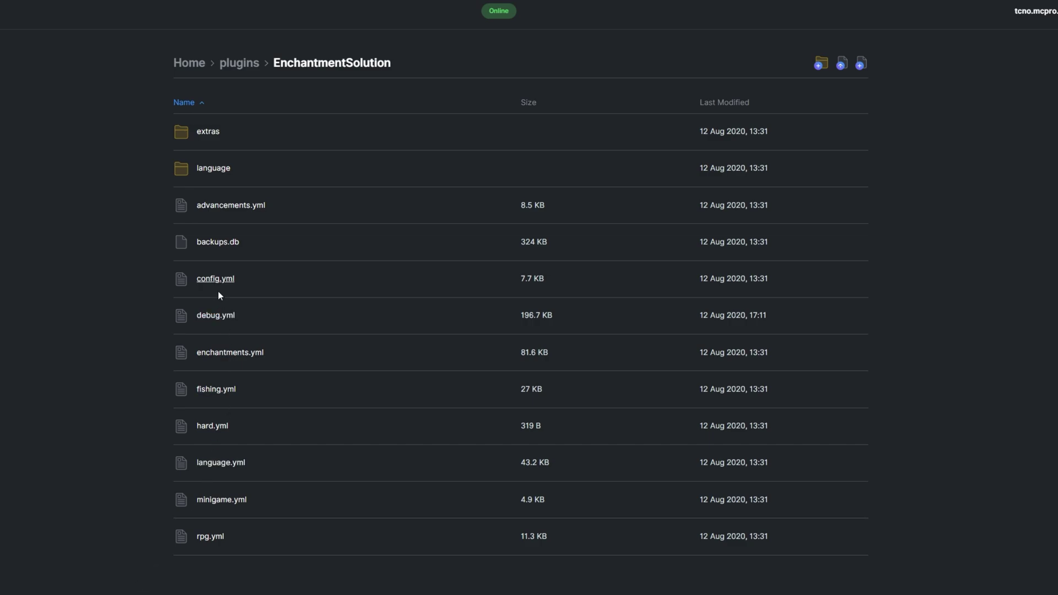
left_click(216, 282)
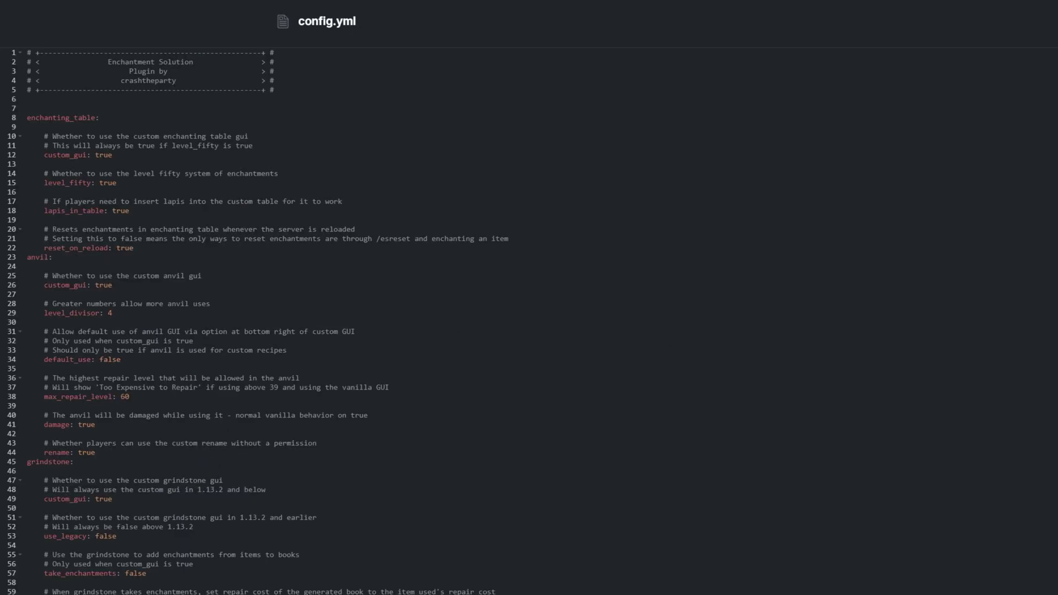
Review config.yml's enchanting table custom_gui, level_fifty and mob loot enchantment settings.
scroll(529, 320, "down", 20)
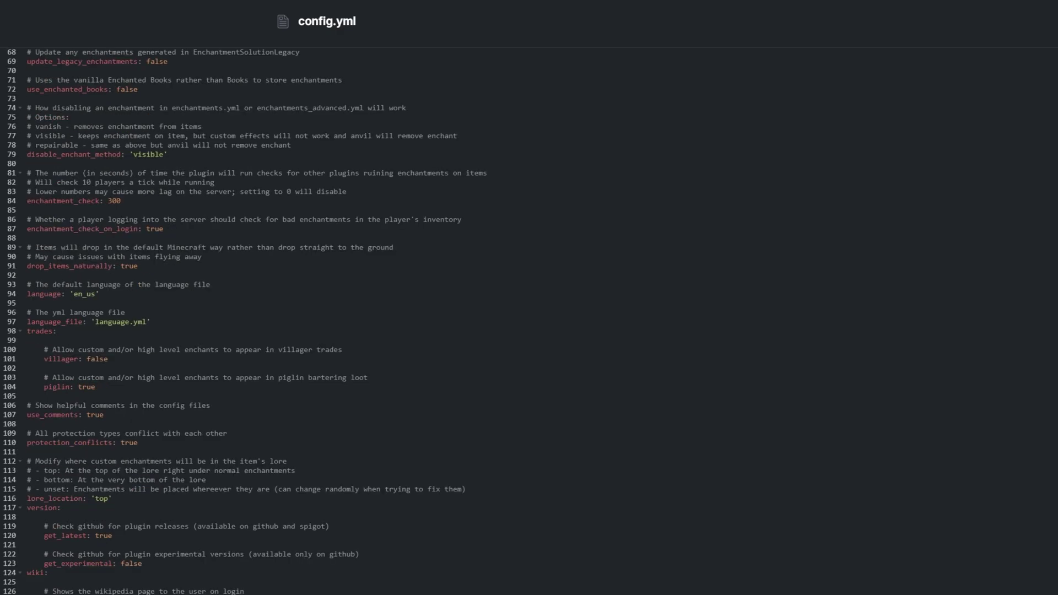
scroll(529, 320, "down", 4)
scroll(529, 319, "up", 20)
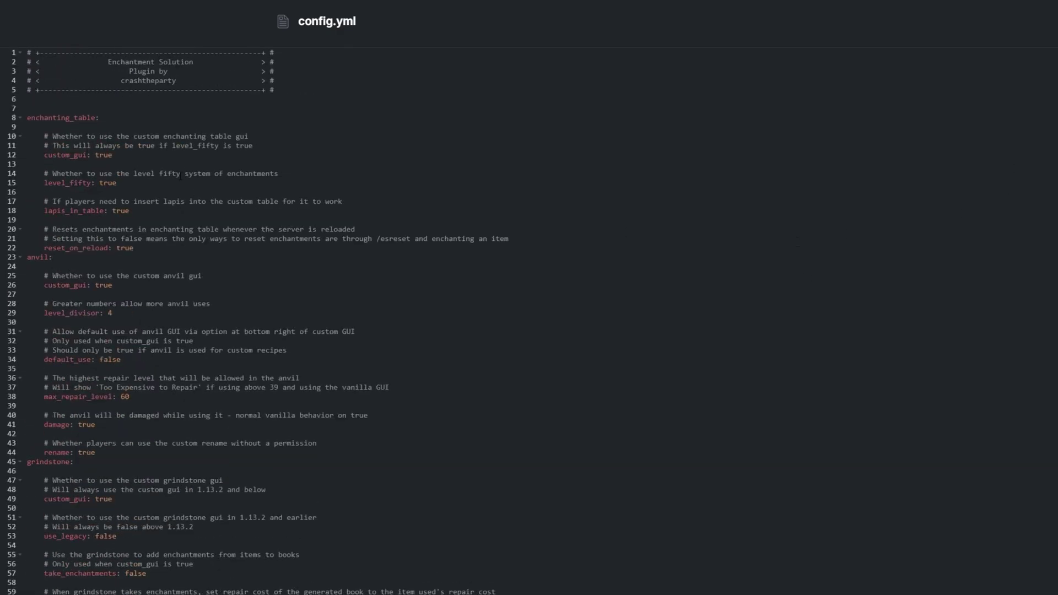
left_click(112, 154)
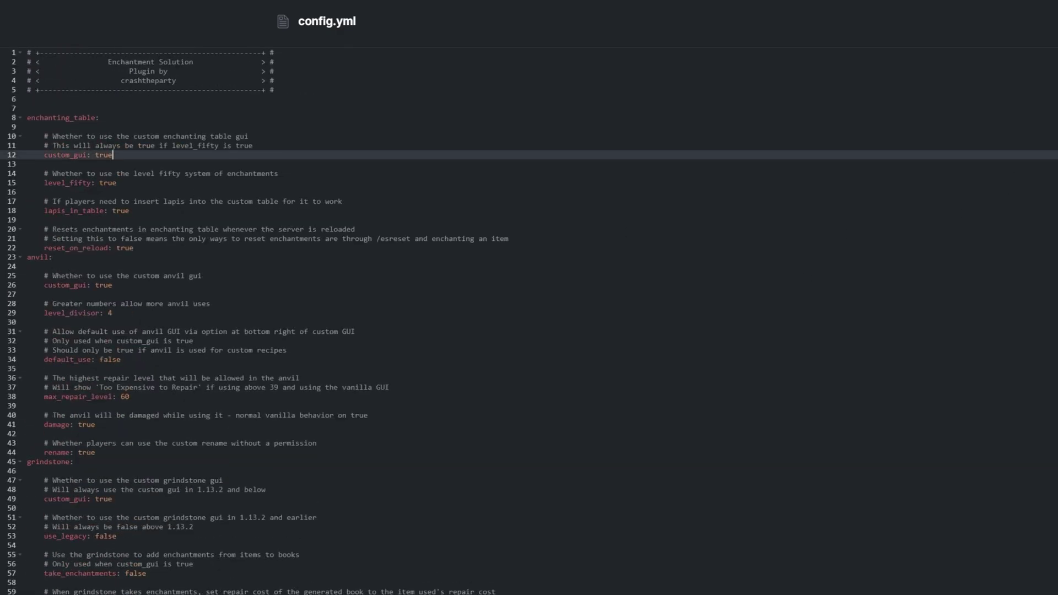
left_click(140, 182)
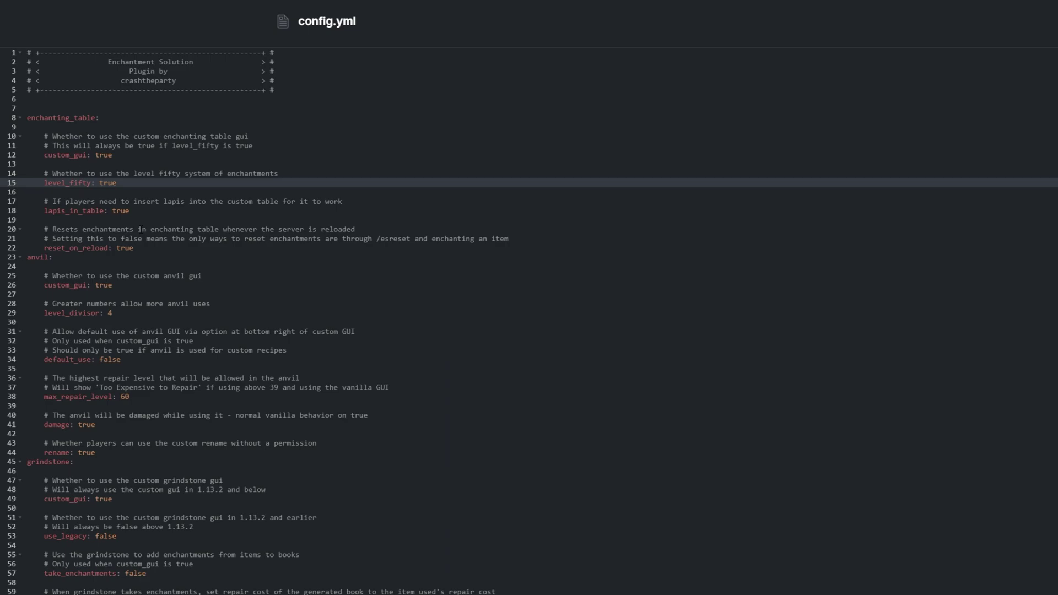
scroll(135, 209, "down", 20)
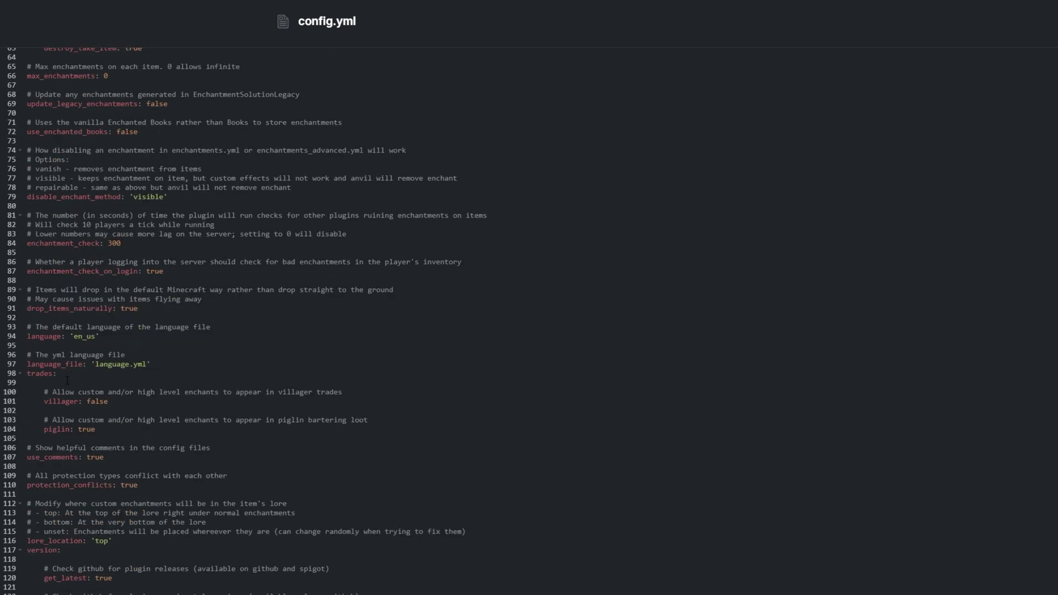
left_click(79, 540)
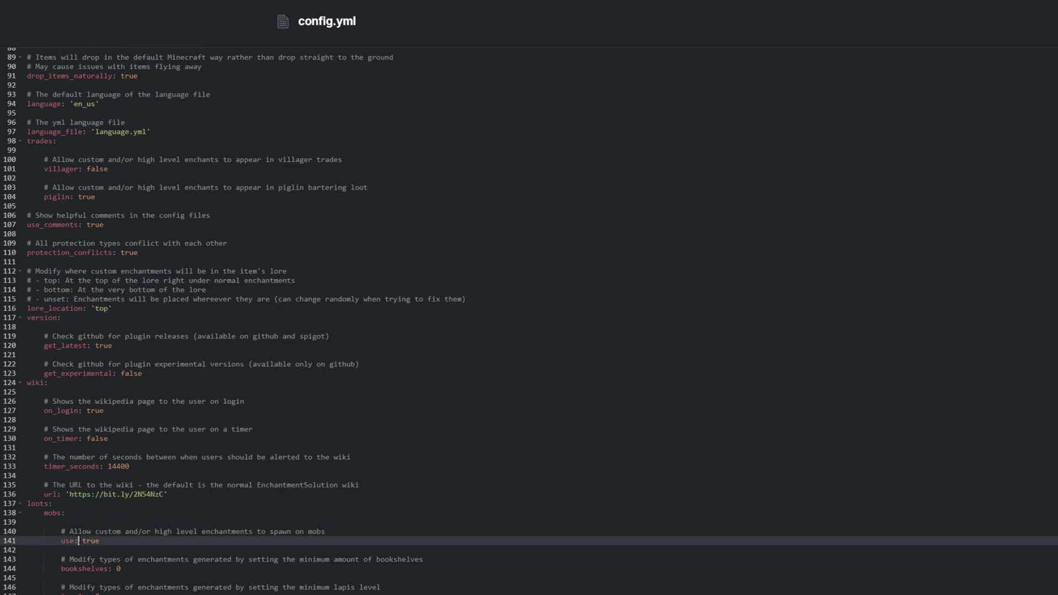
scroll(123, 545, "down", 8)
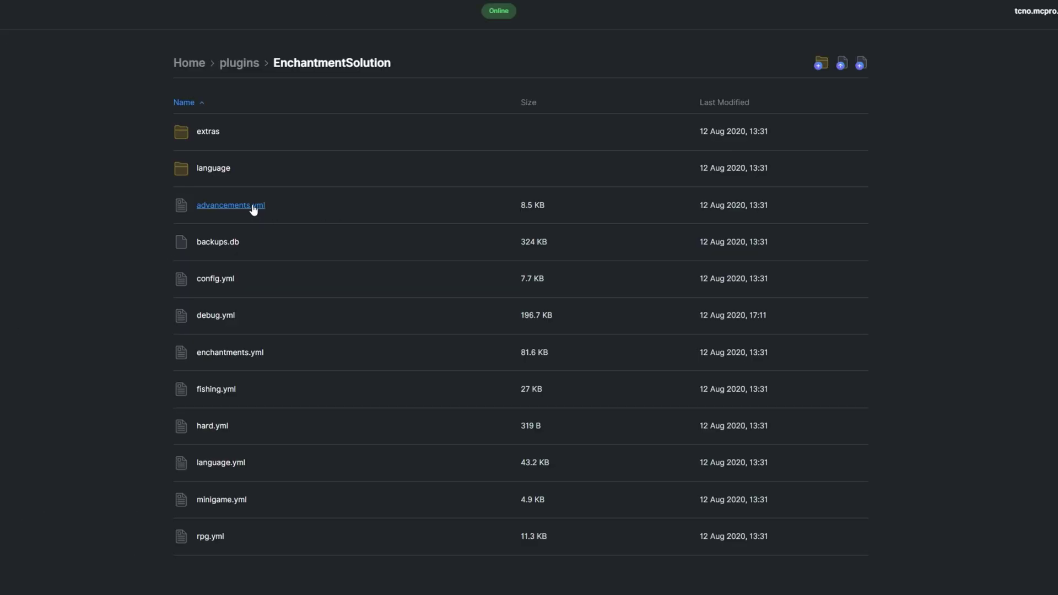
Review agricultural_revolution's enable, toast and announce options in advancements.yml, then open enchantments.yml.
left_click(253, 206)
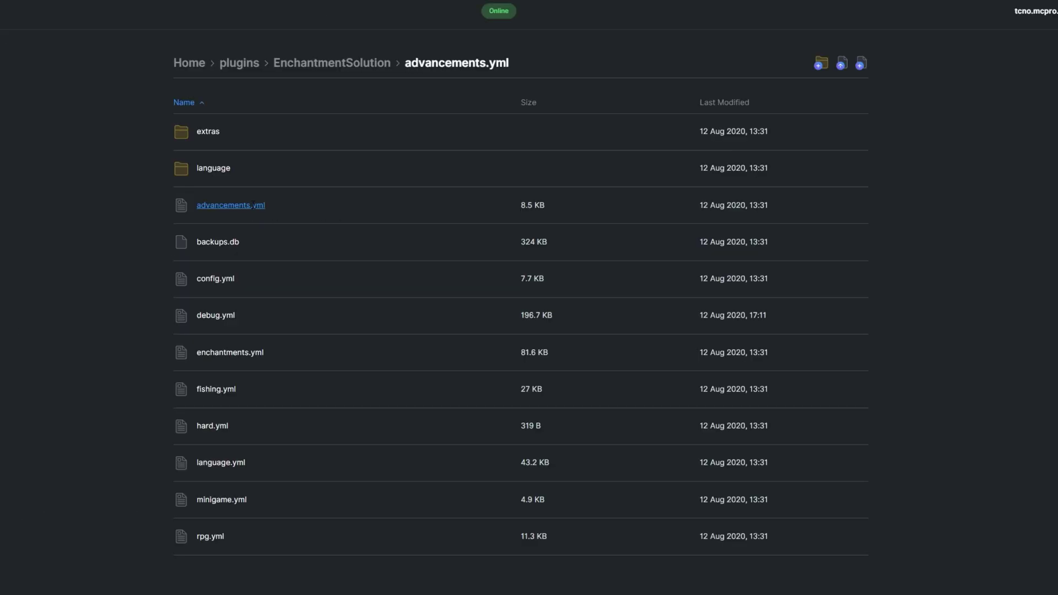
scroll(386, 320, "down", 20)
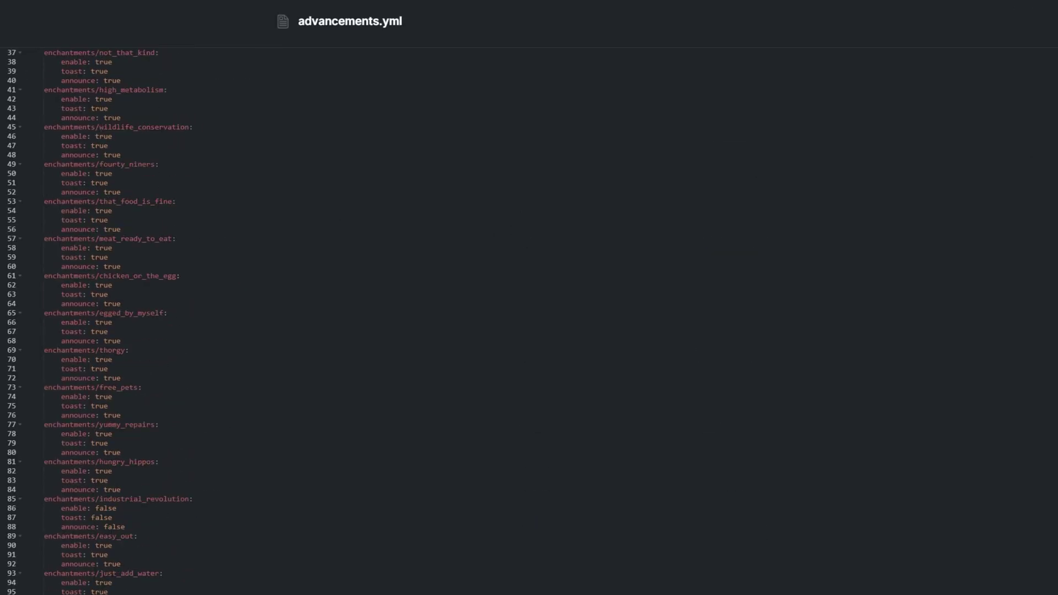
scroll(386, 320, "up", 20)
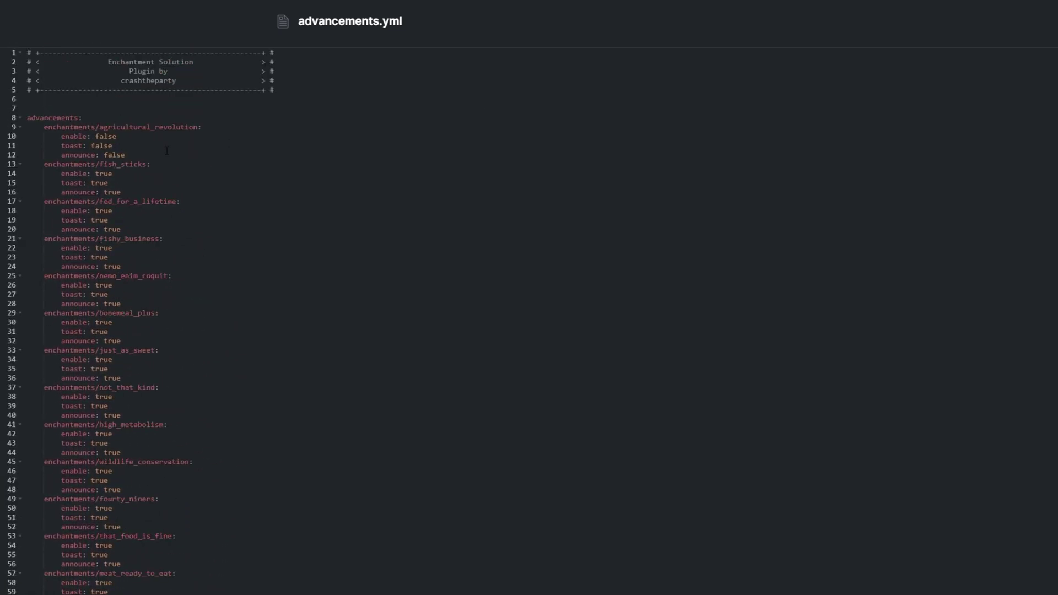
left_click(143, 136)
left_click_drag(145, 154, 70, 146)
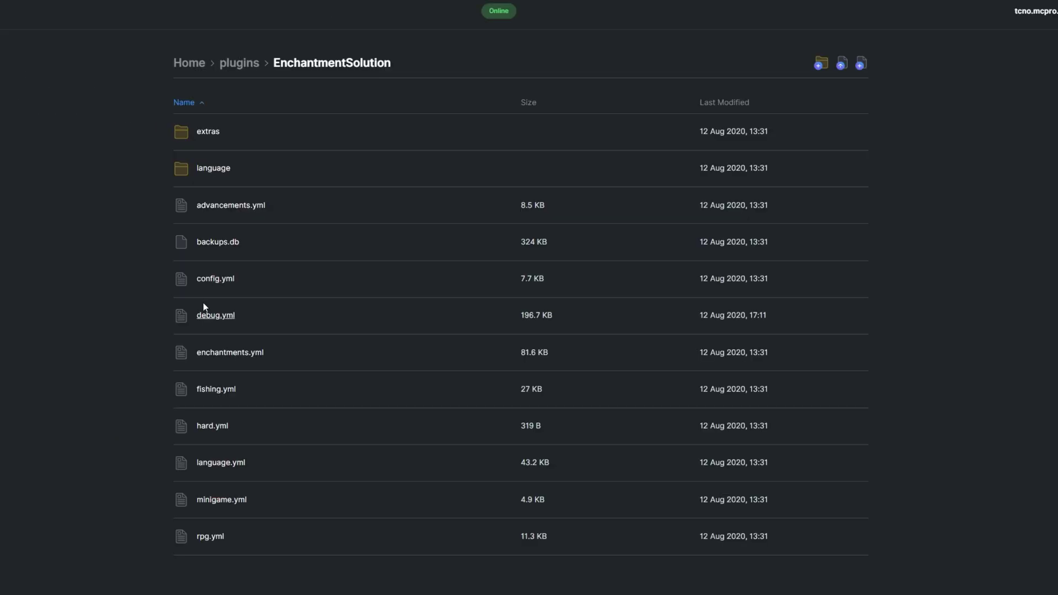
left_click(214, 352)
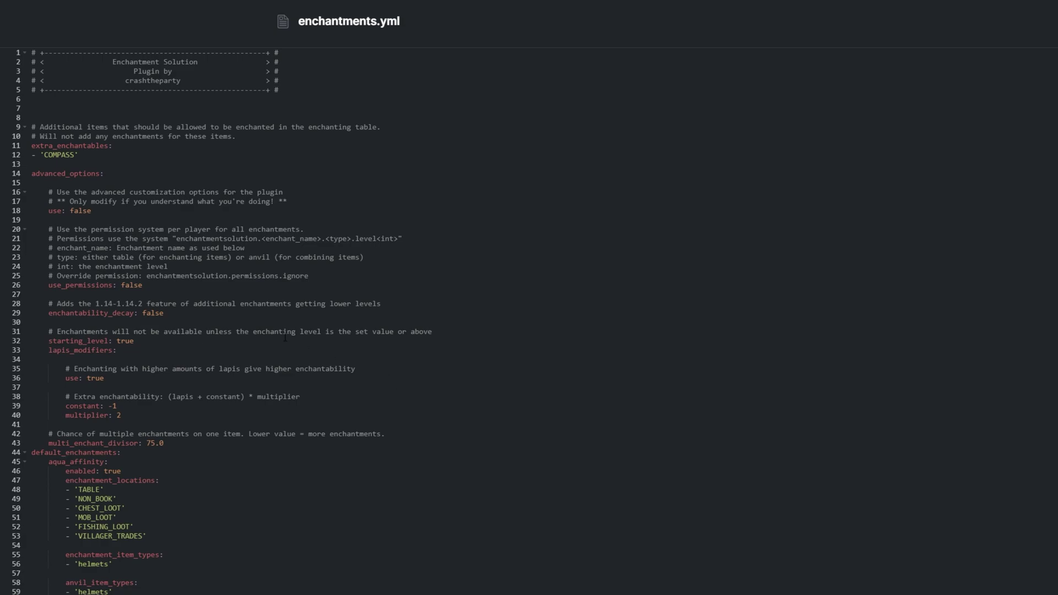
left_click(113, 378)
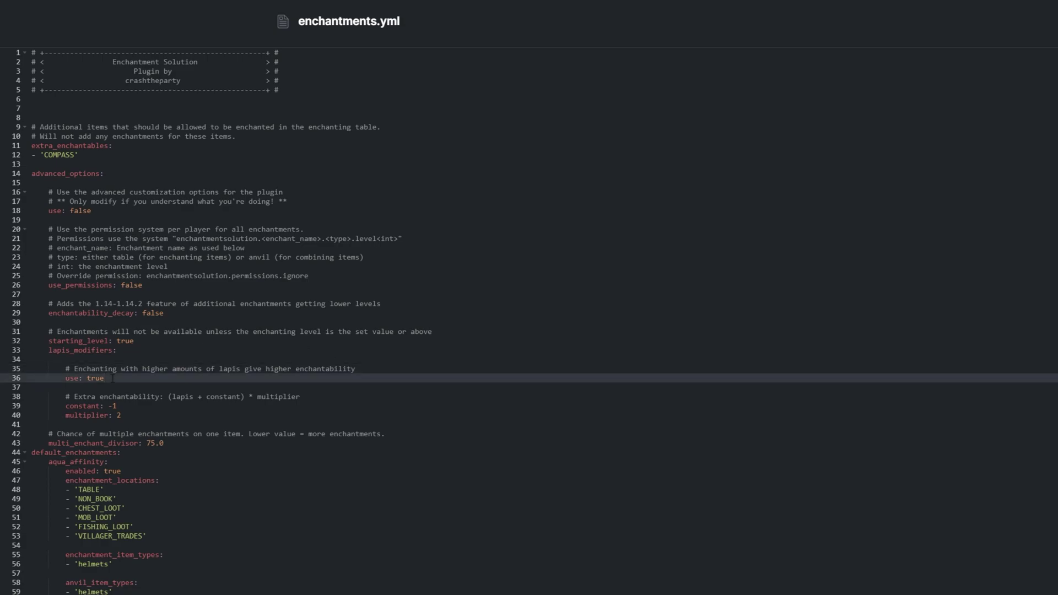
left_click(171, 445)
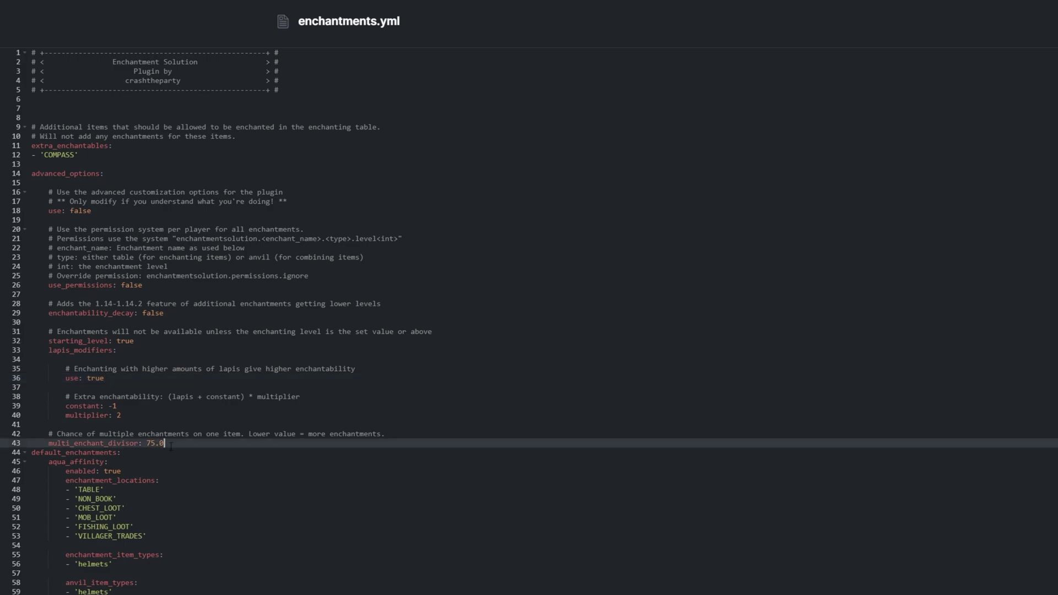
scroll(529, 320, "down", 20)
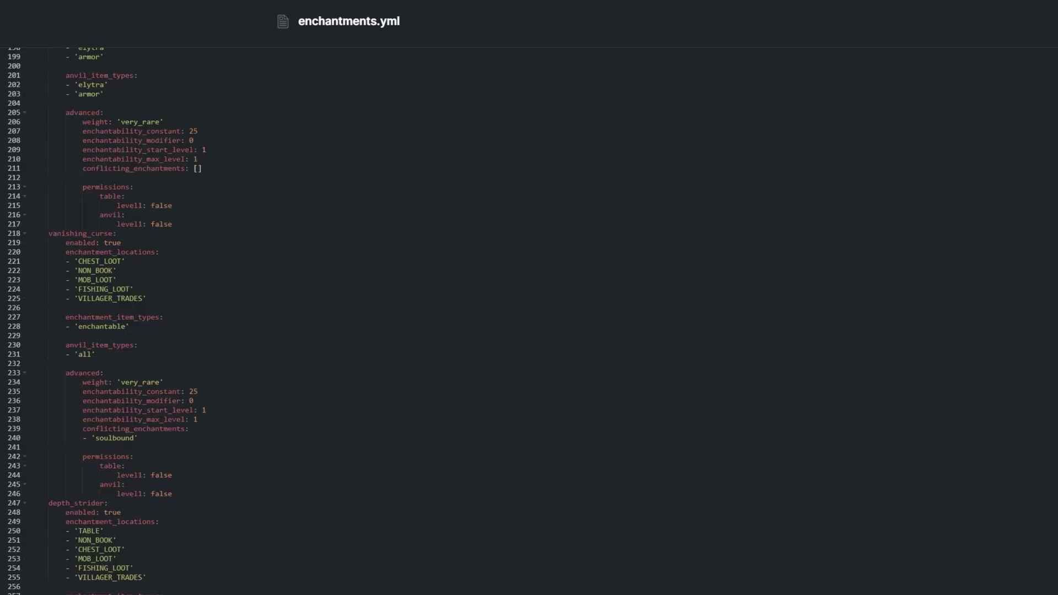
scroll(529, 320, "up", 20)
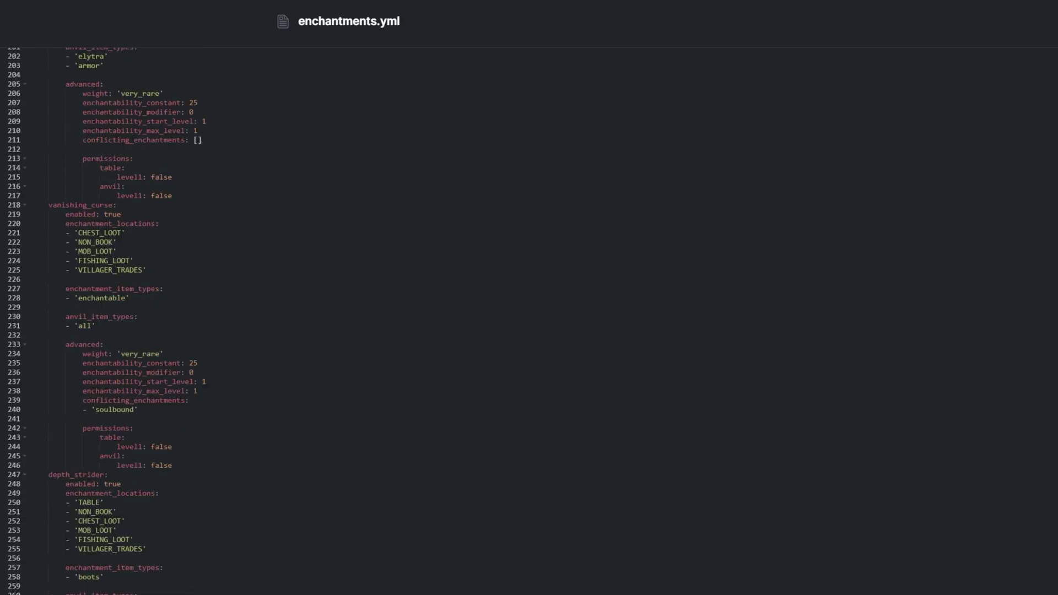
scroll(529, 320, "up", 20)
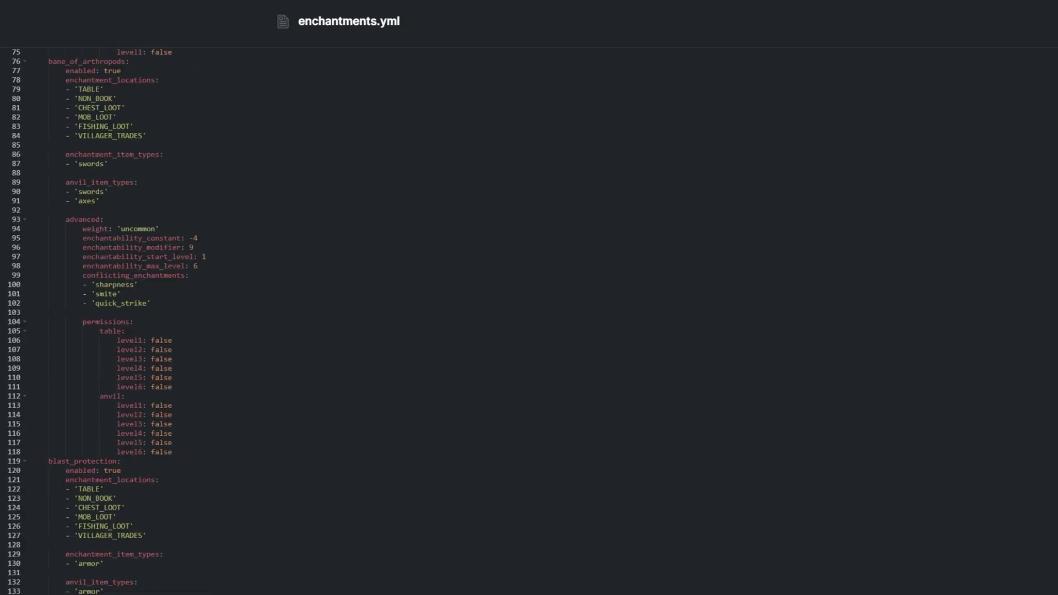
scroll(528, 319, "up", 12)
left_click(164, 214)
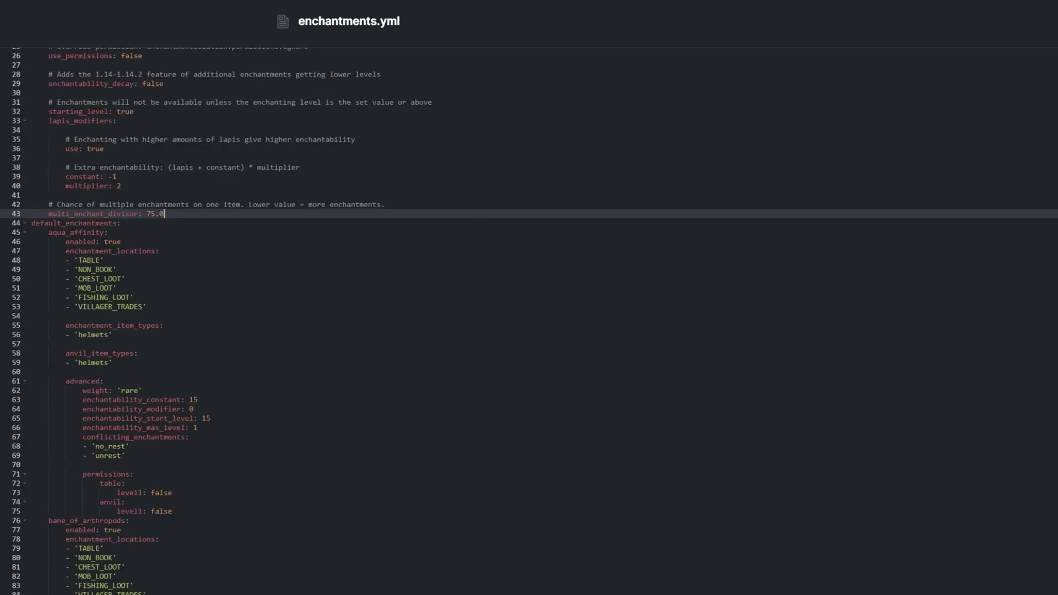
left_click_drag(133, 238, 32, 241)
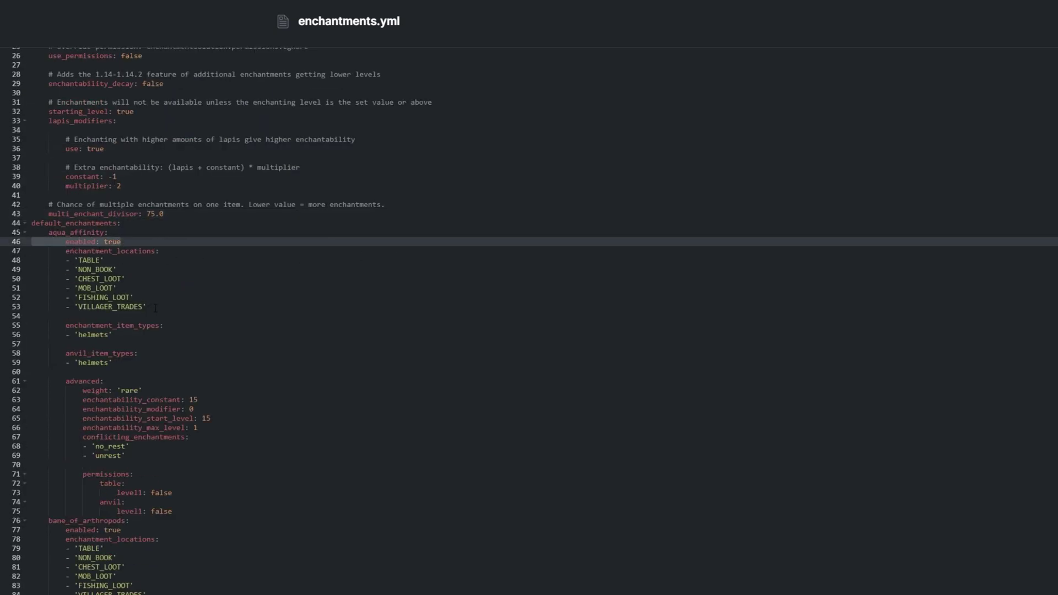
left_click_drag(155, 308, 19, 255)
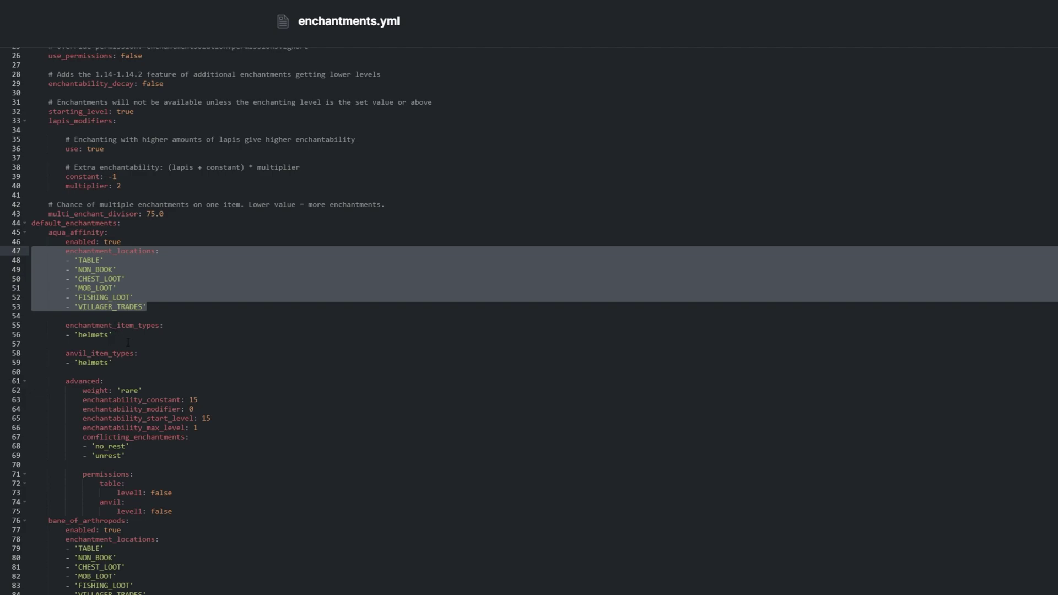
left_click_drag(122, 335, 32, 325)
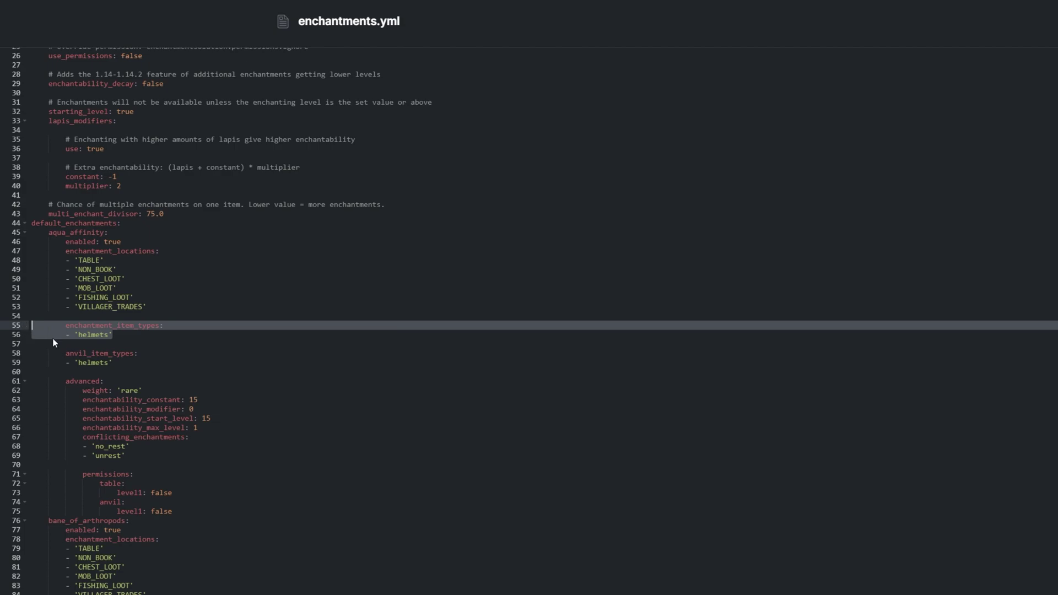
left_click_drag(112, 362, 8, 357)
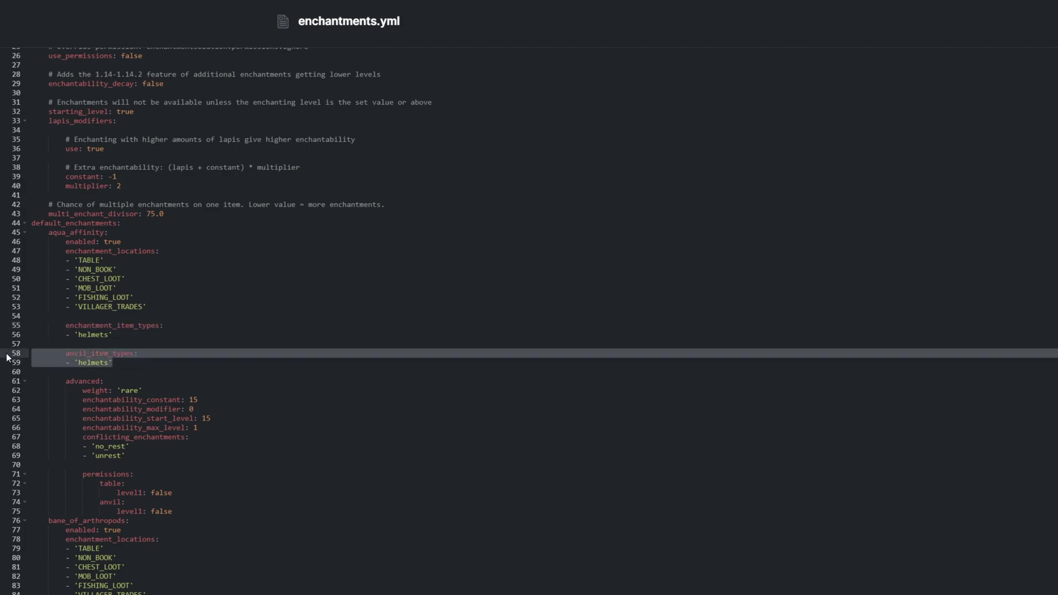
left_click(132, 364)
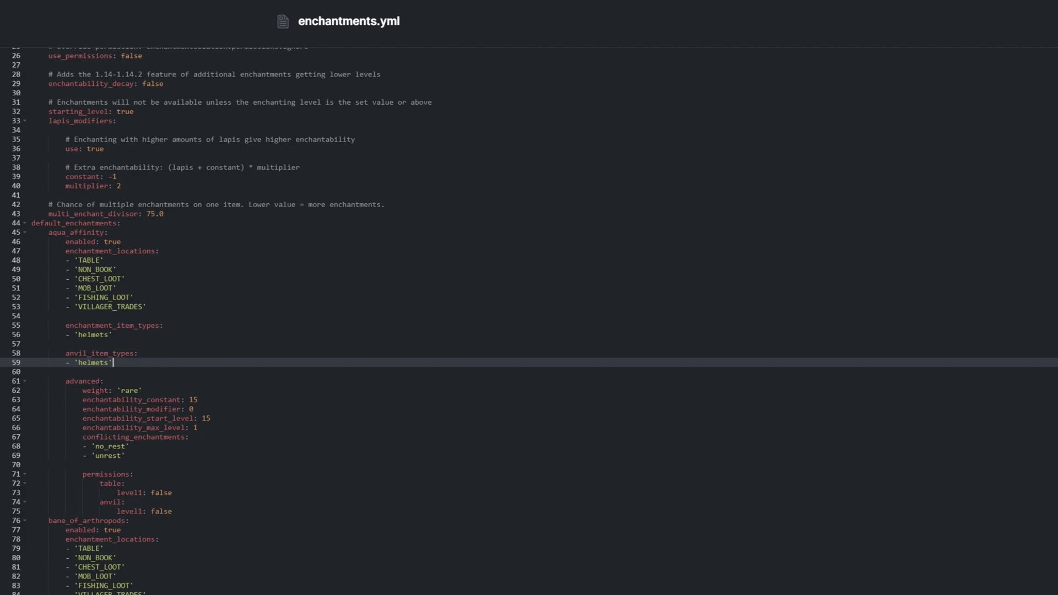
left_click_drag(142, 390, 79, 390)
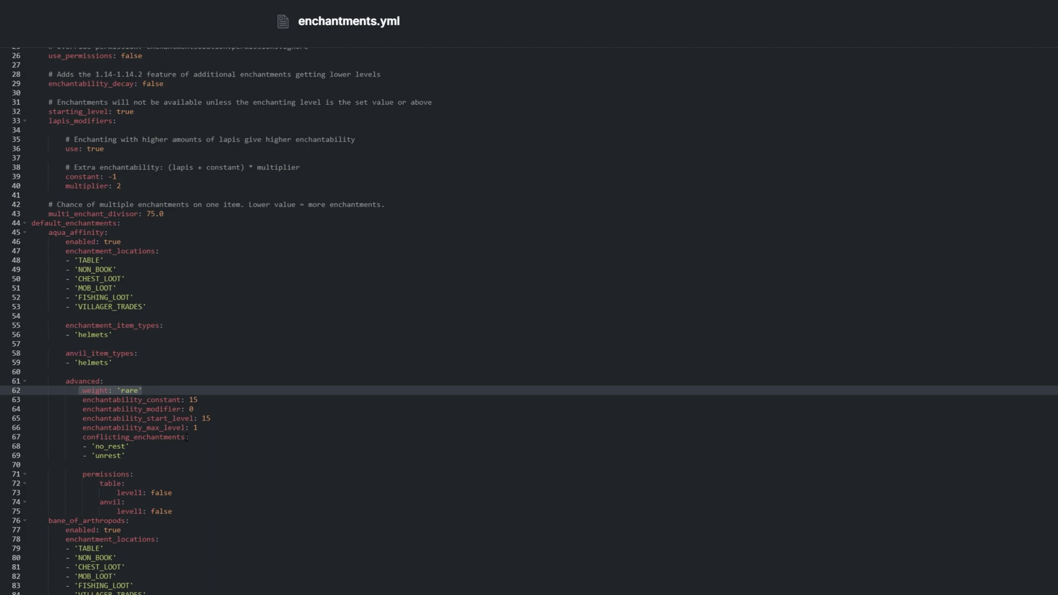
left_click_drag(126, 455, 83, 400)
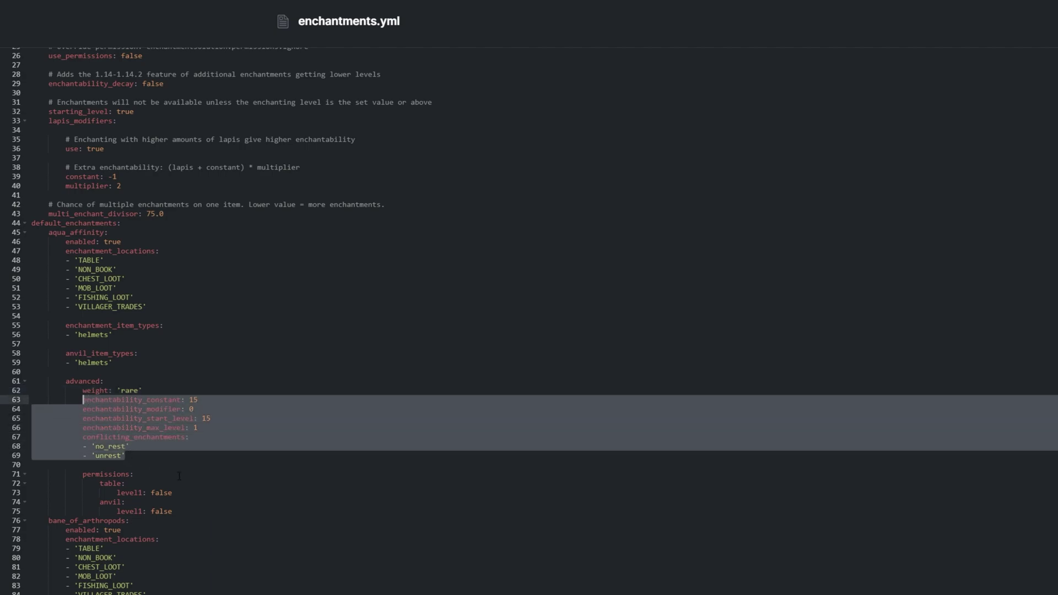
left_click(217, 400)
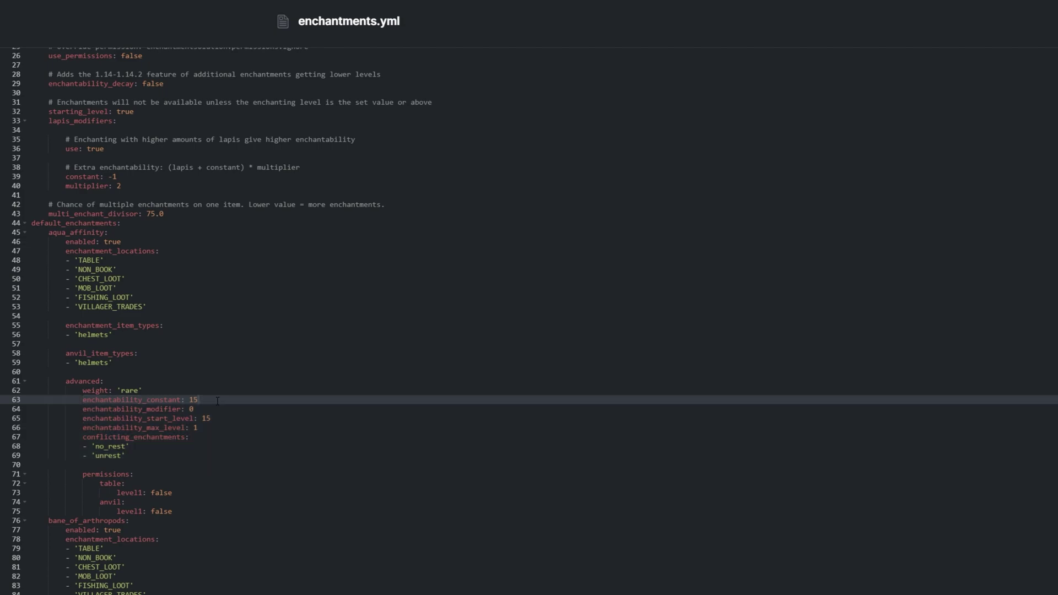
left_click(218, 411)
left_click(227, 417)
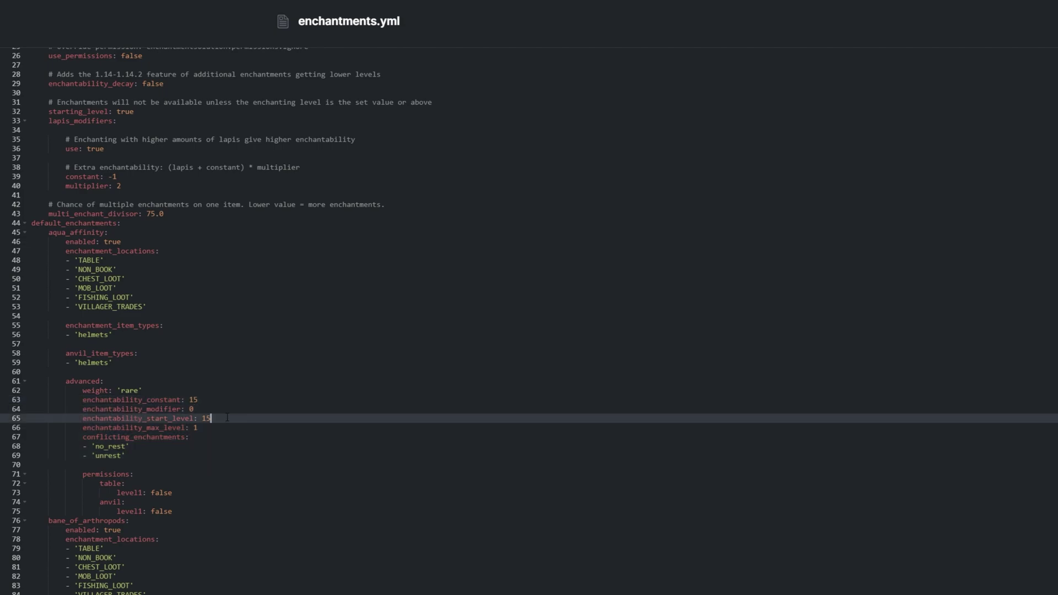
left_click(222, 428)
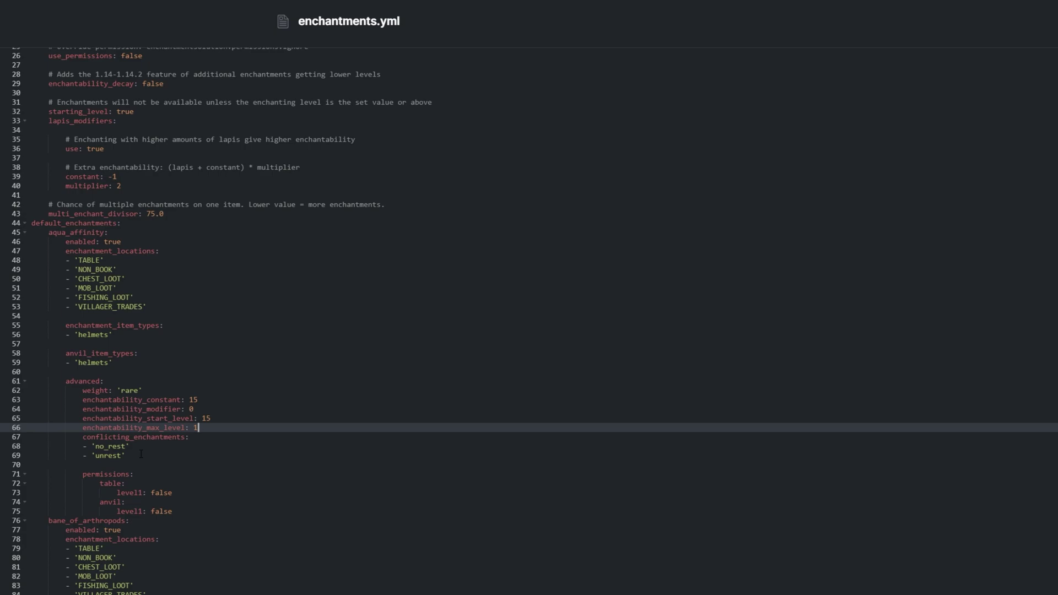
left_click_drag(83, 437, 146, 454)
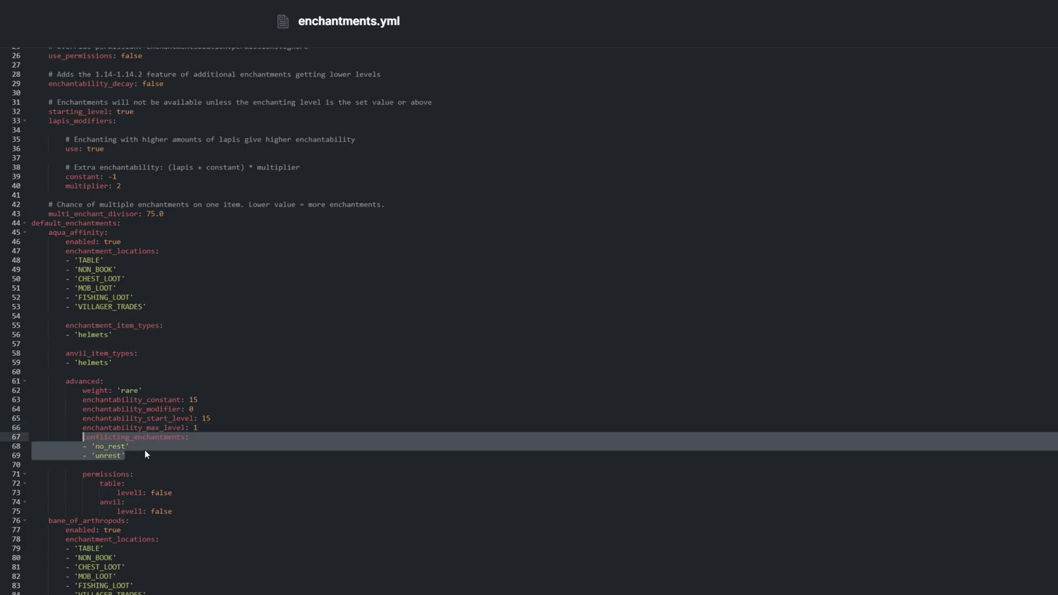
left_click(145, 449)
left_click(142, 457)
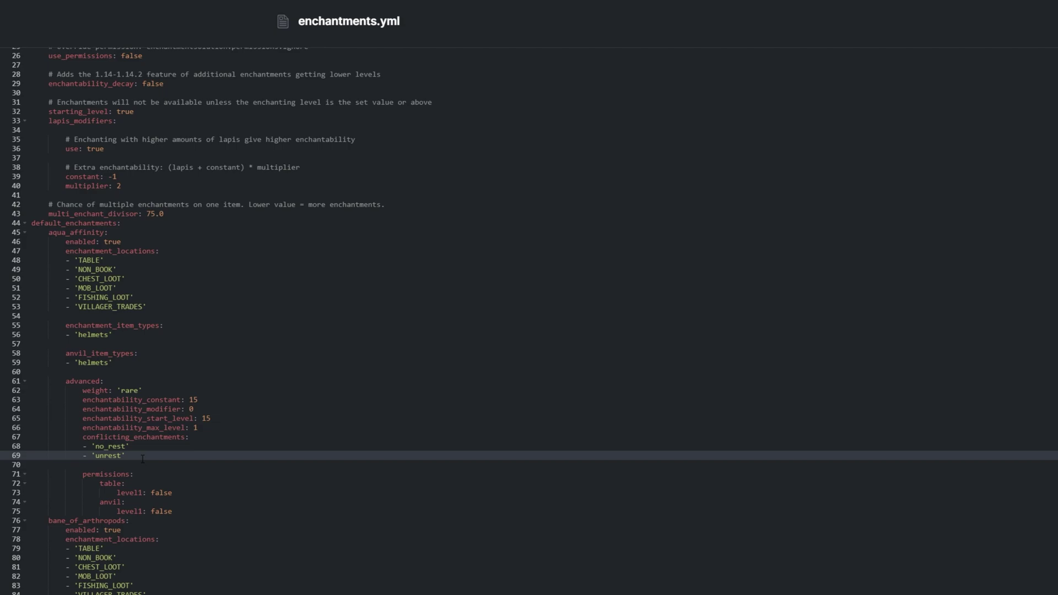
left_click(142, 474)
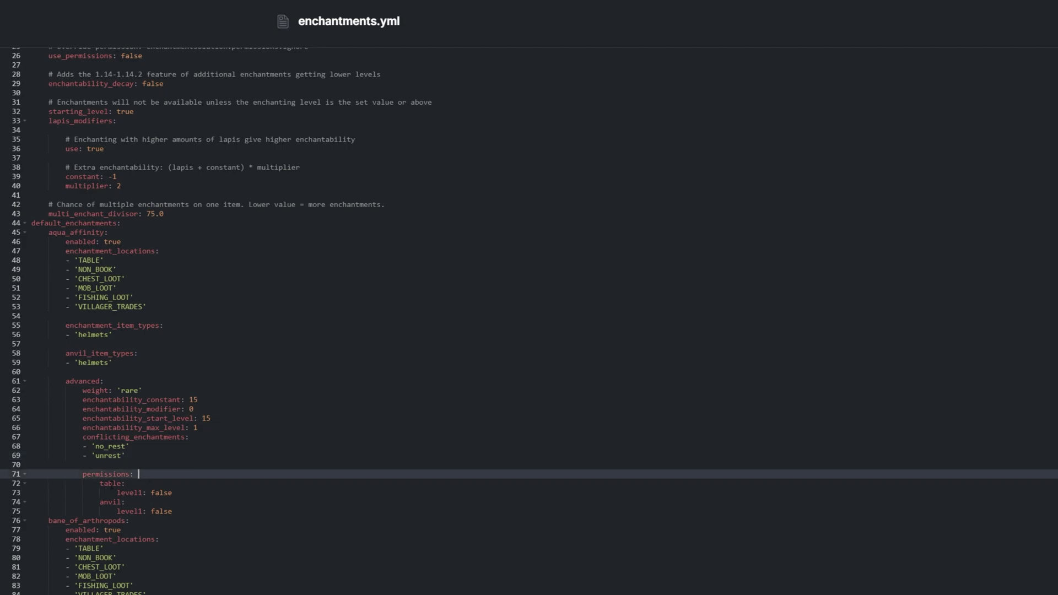
left_click(111, 485)
left_click_drag(172, 493, 117, 492)
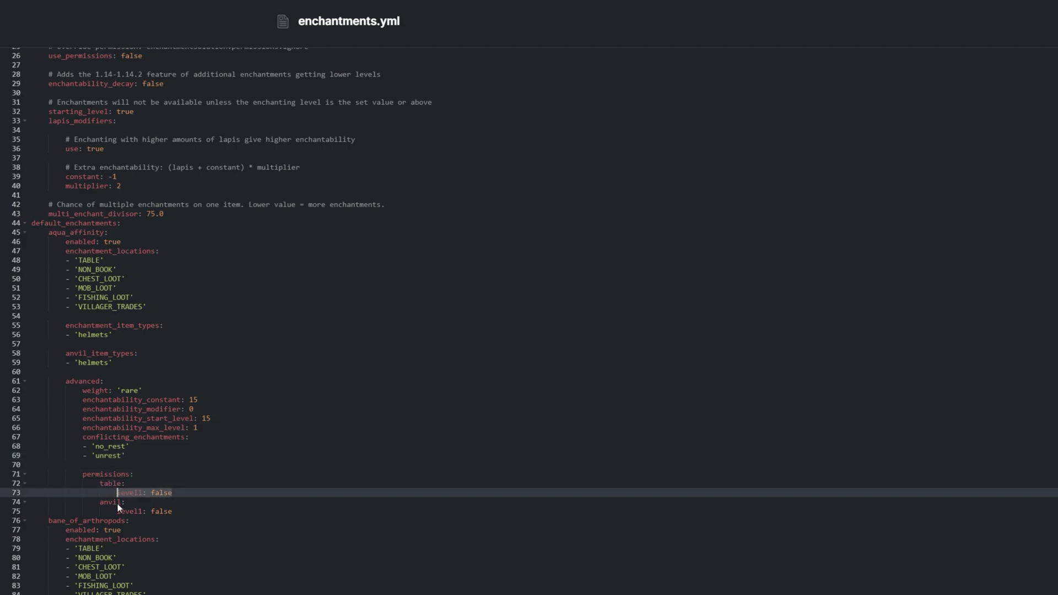
left_click_drag(172, 511, 118, 512)
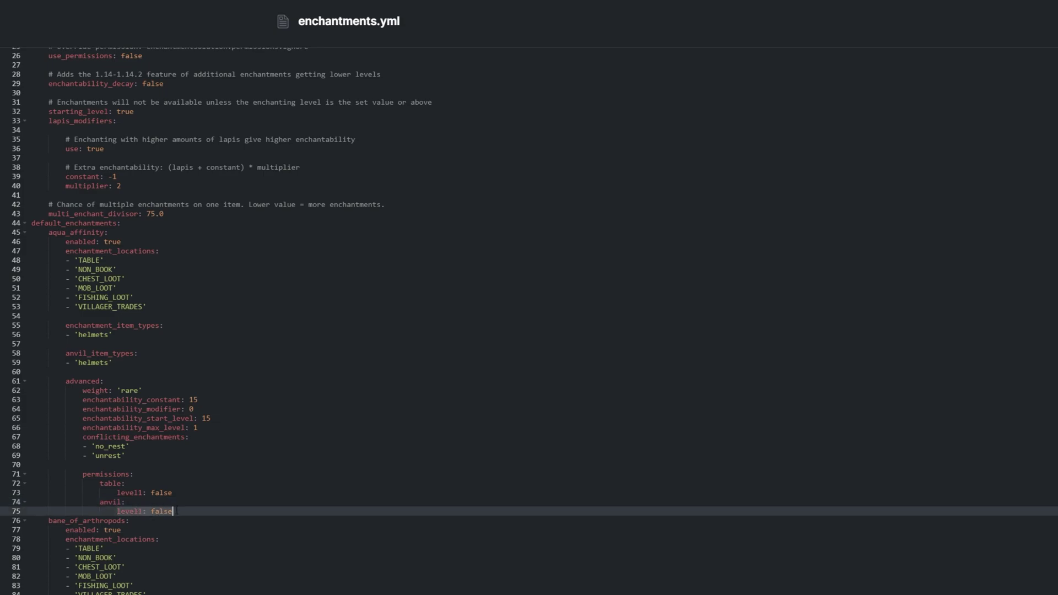
left_click(181, 511)
scroll(529, 319, "down", 20)
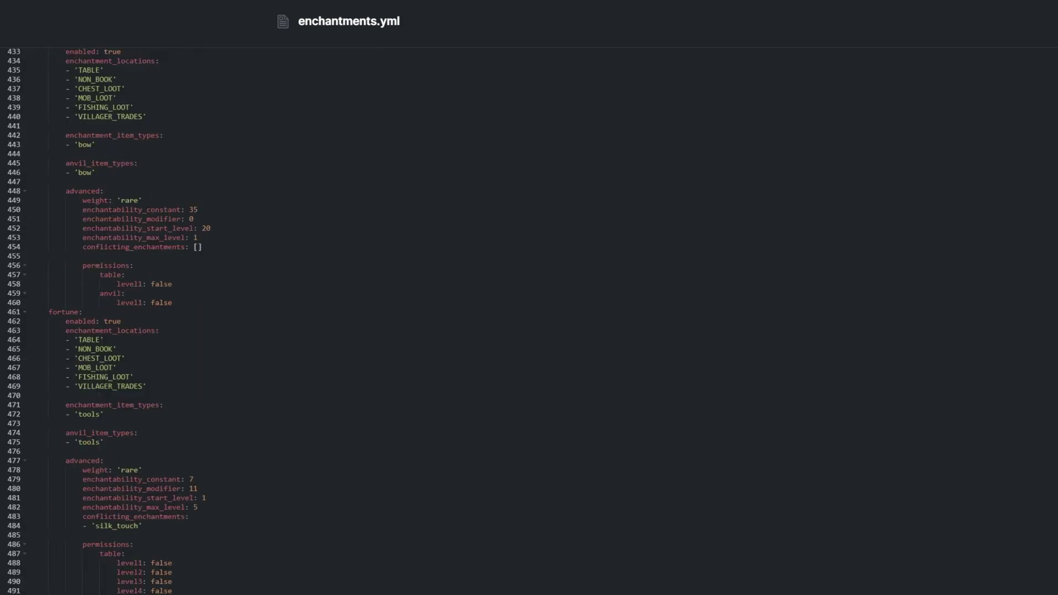
Switch to front-facing third-person view and fly up above the desert.
scroll(529, 319, "down", 20)
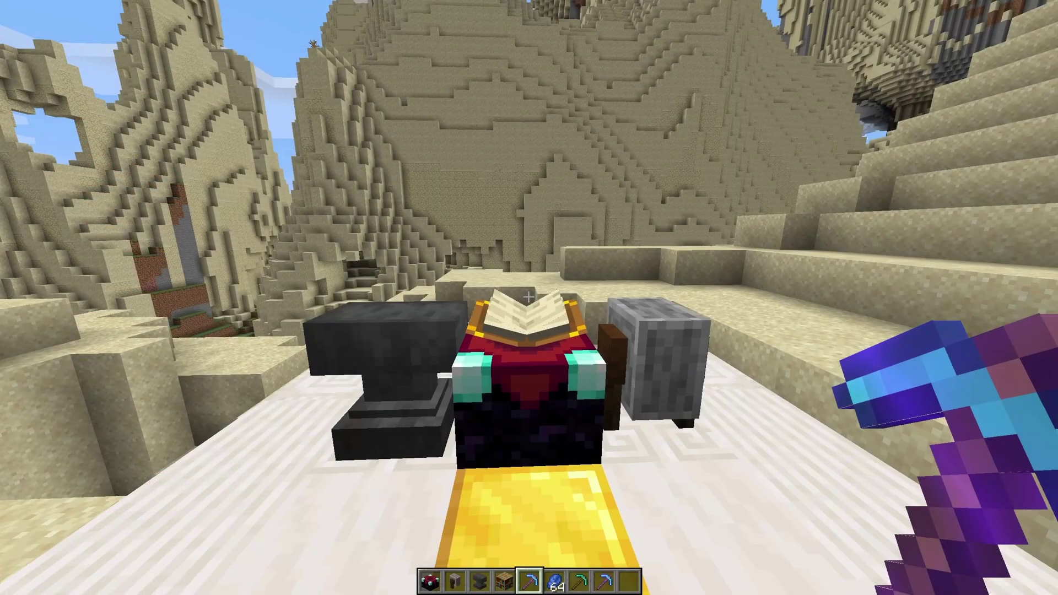
key("F5")
key("F5")
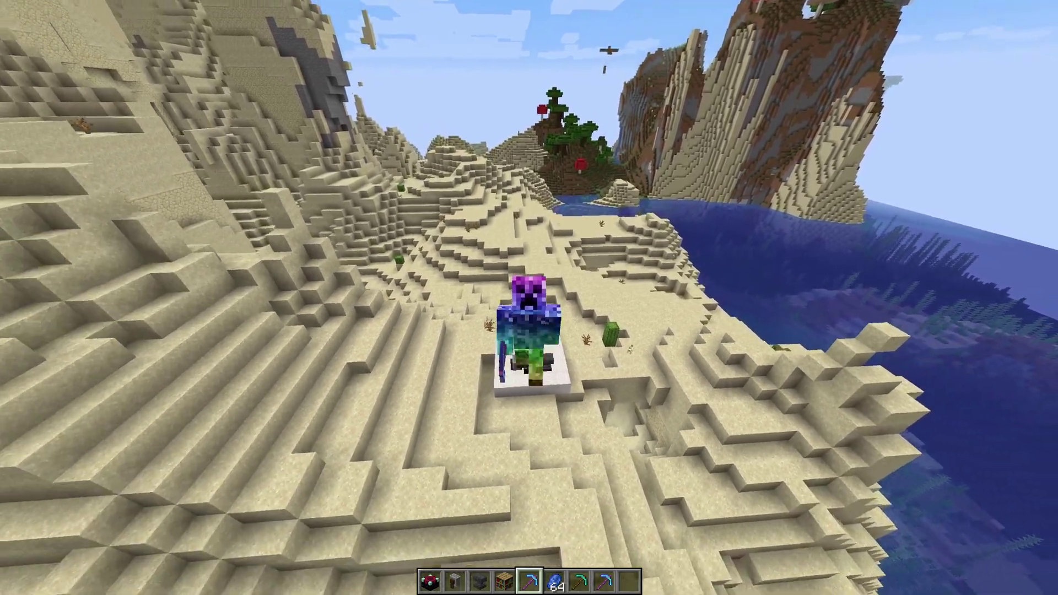
key("space")
key("space")
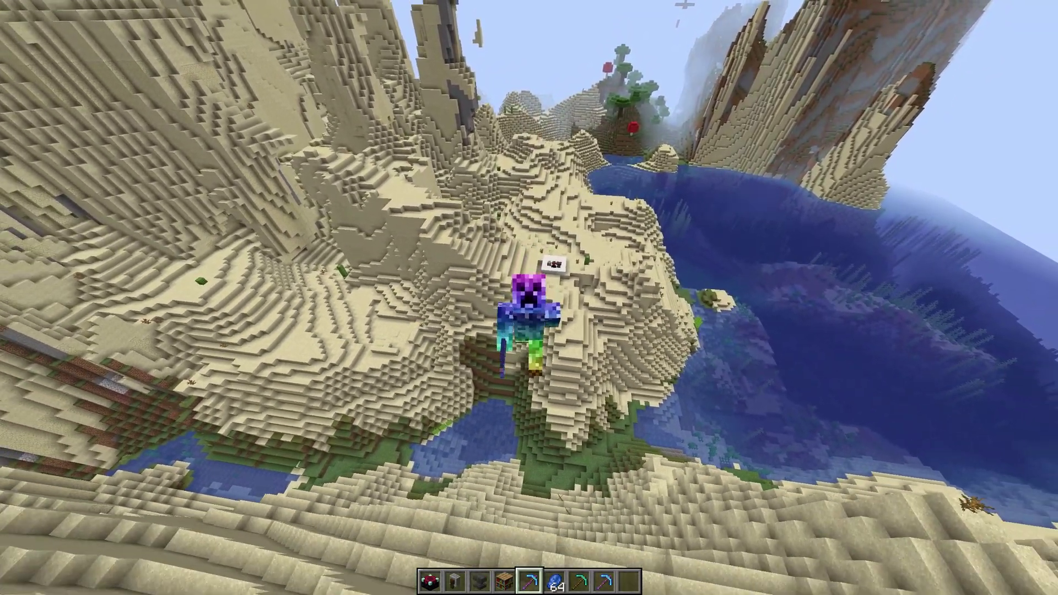
Hold Lapis Lazuli and steer the flight over the desert sand ridges.
key("6")
scroll(529, 298, "down", 3)
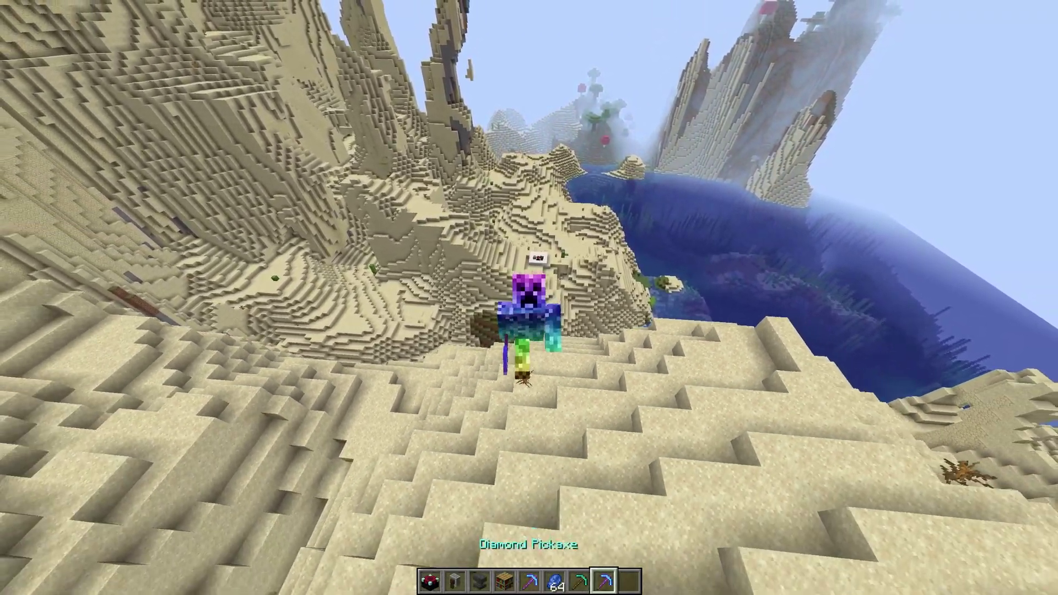
key("w")
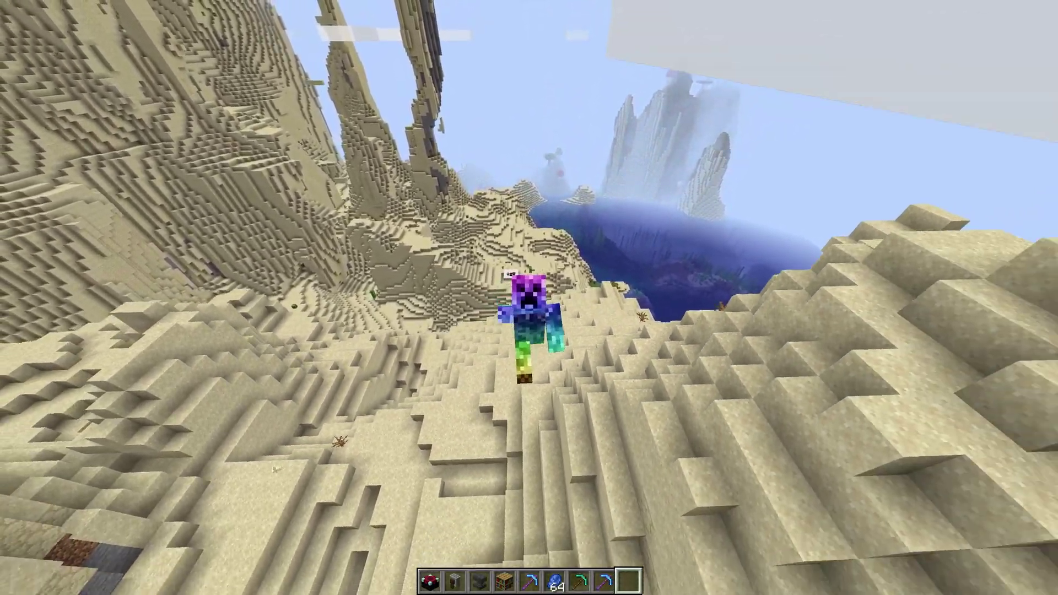
key("w")
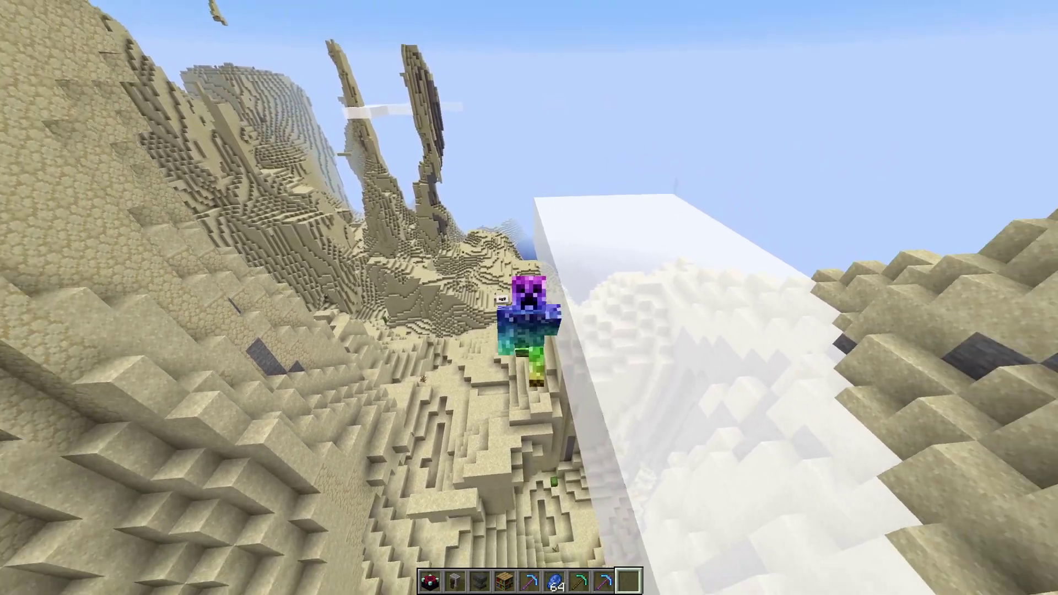
key("w")
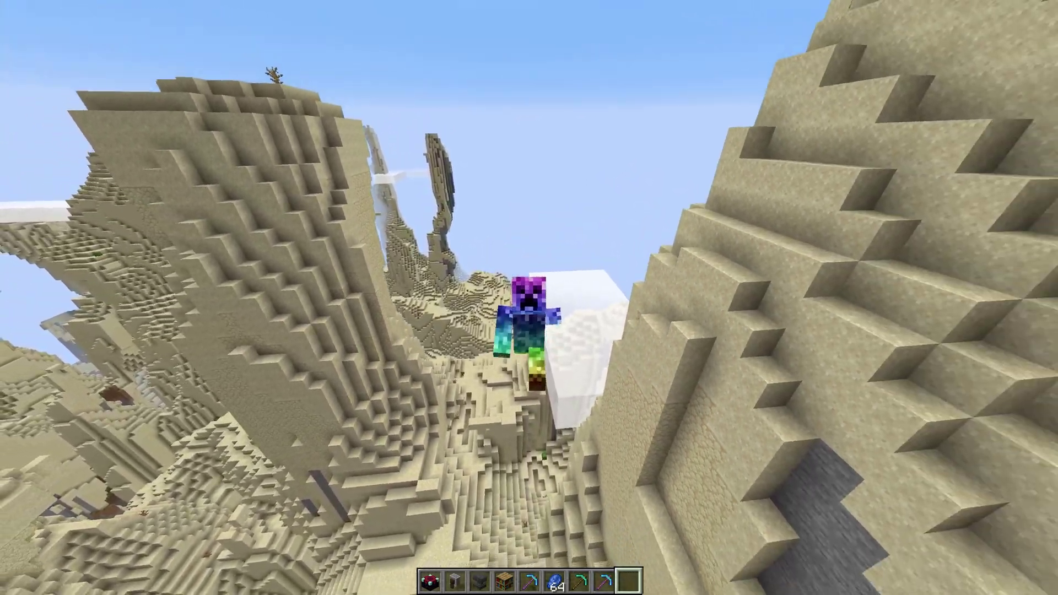